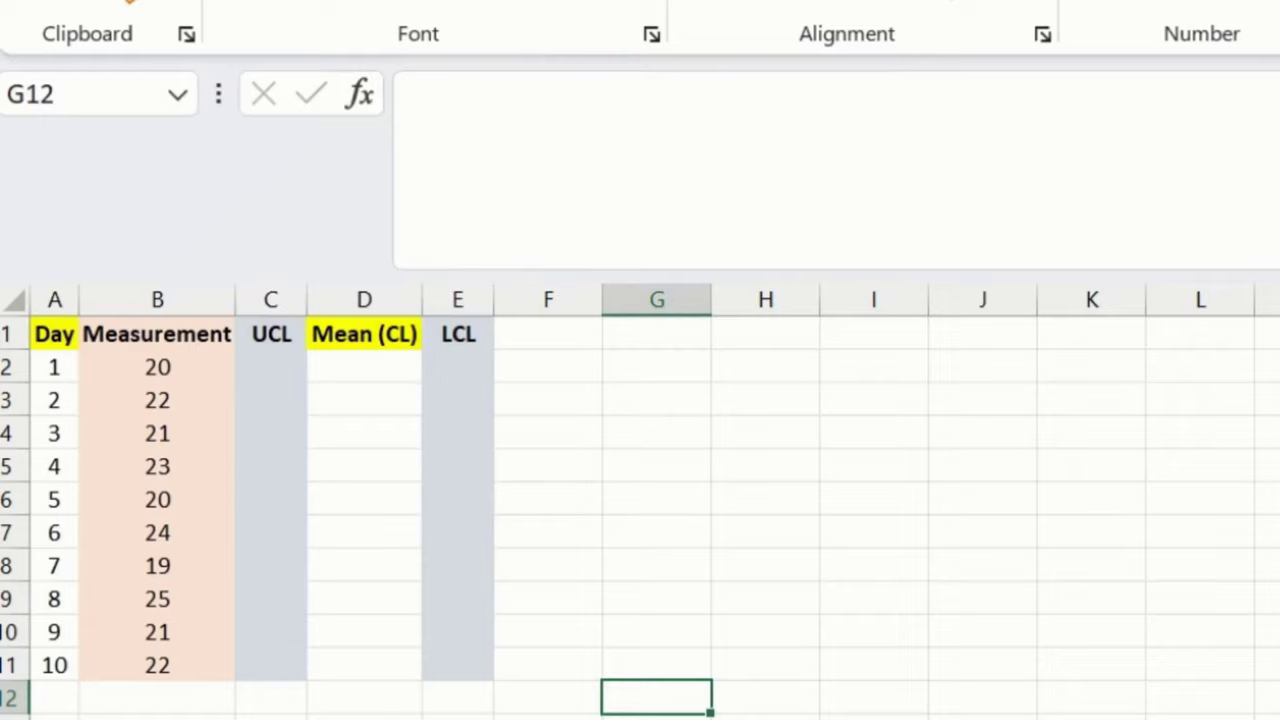
Step: Look over the Day entries in A2:A11 and the measurements in column B
left_click_drag(54, 333, 130, 677)
left_click(70, 364)
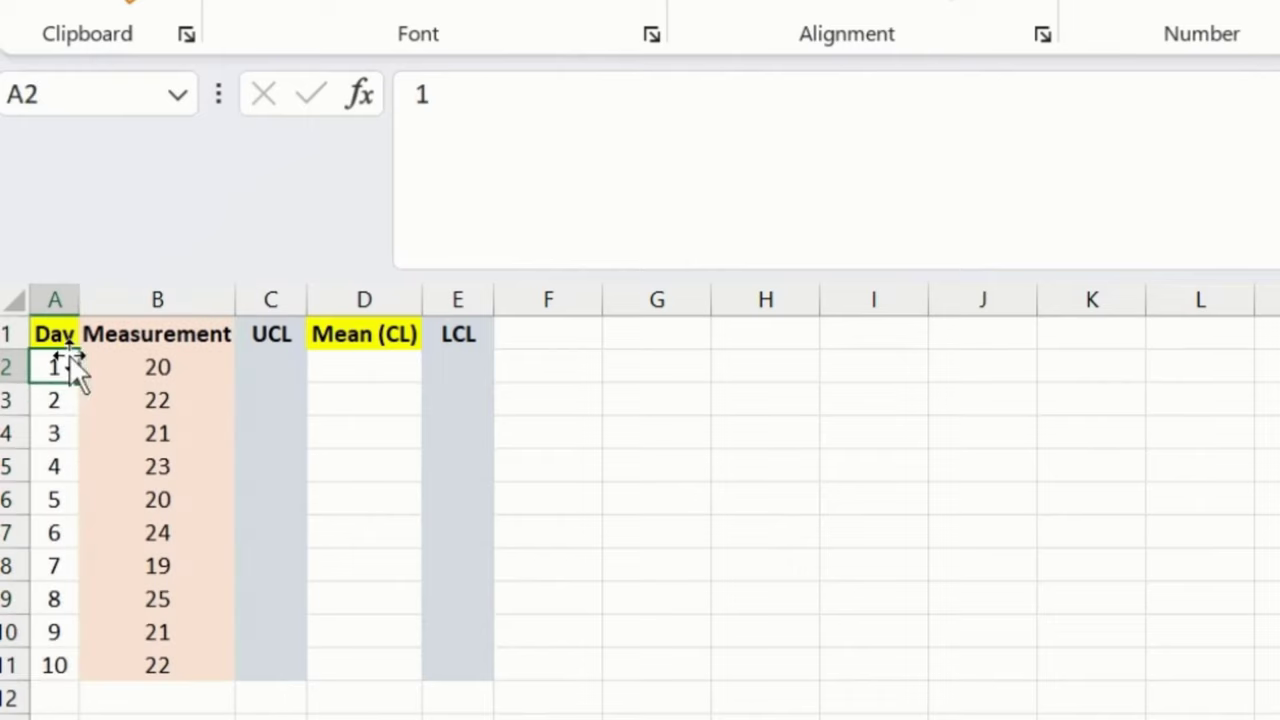
left_click(64, 662)
left_click(185, 370)
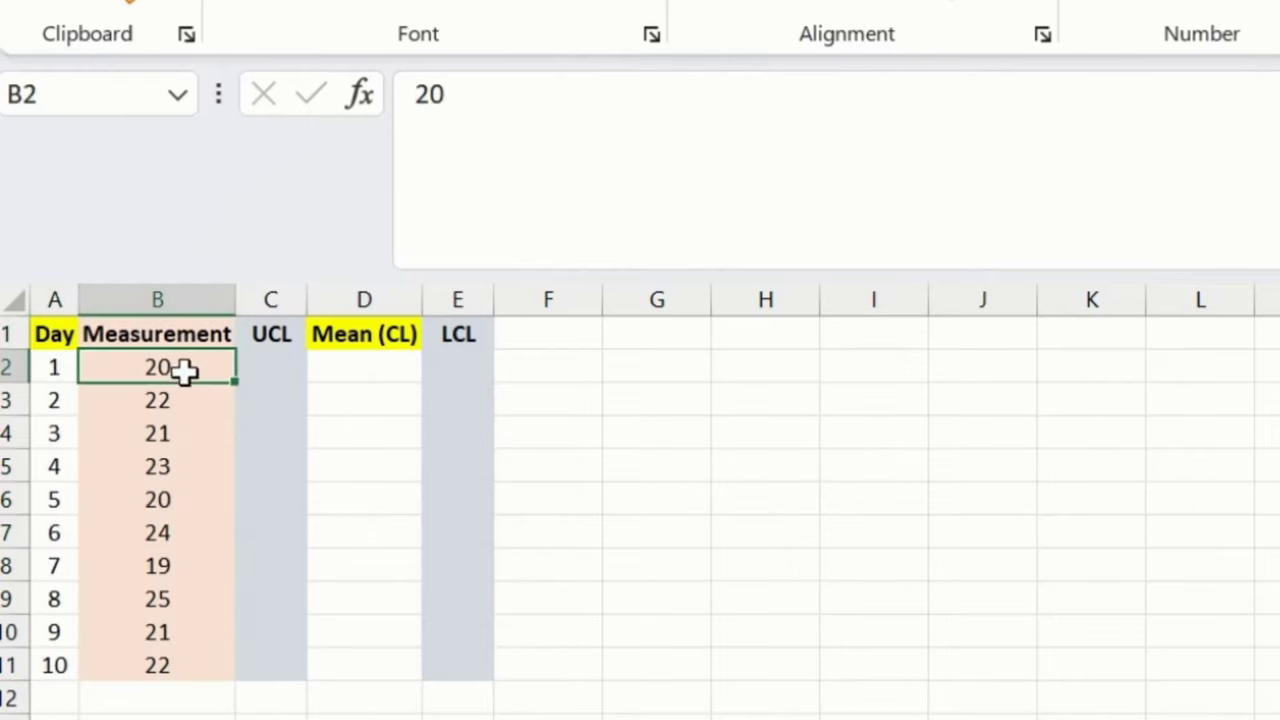
left_click(197, 420)
left_click(201, 484)
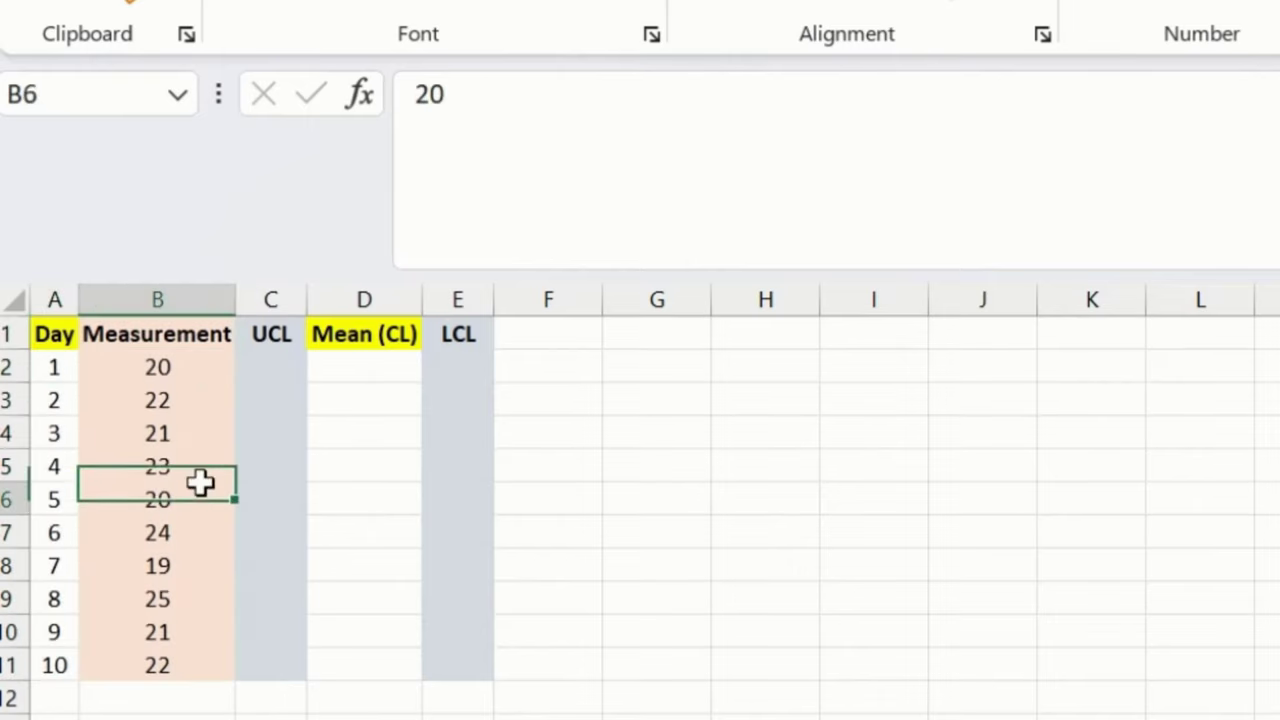
left_click(178, 566)
left_click(180, 632)
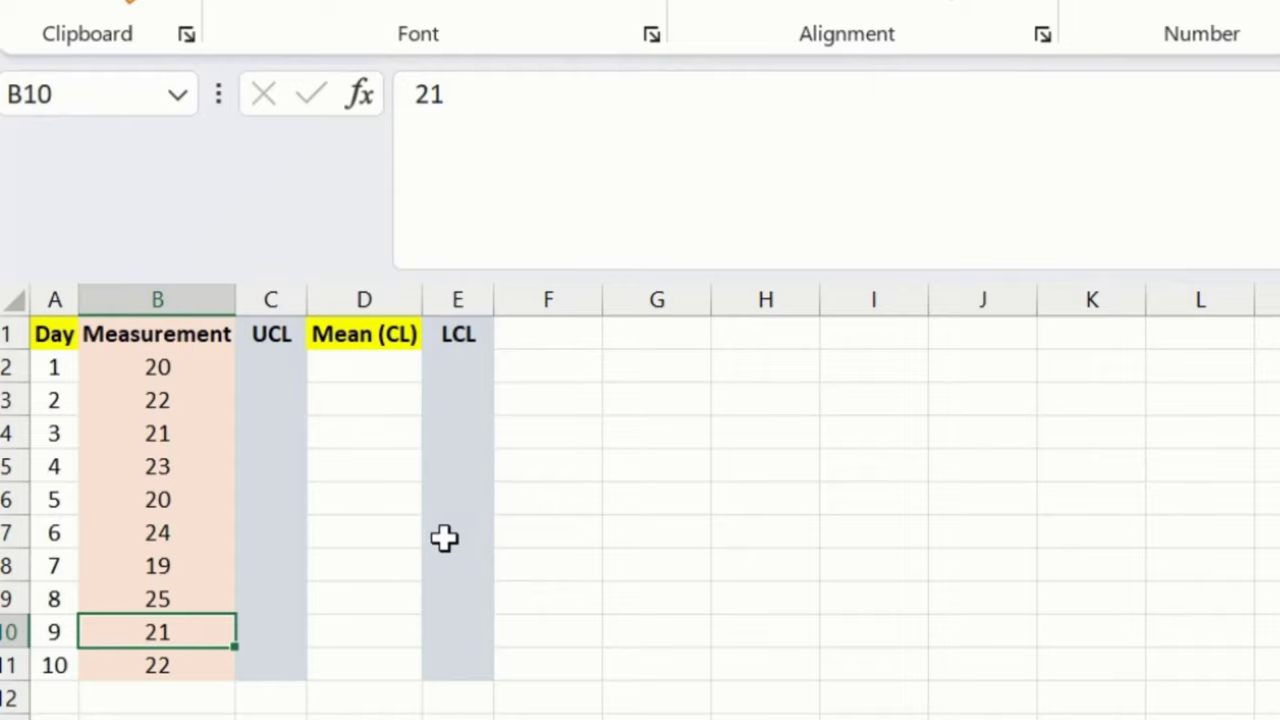
Step: Check the UCL, Mean (CL) and LCL headings and settle on cell D2
left_click(351, 369)
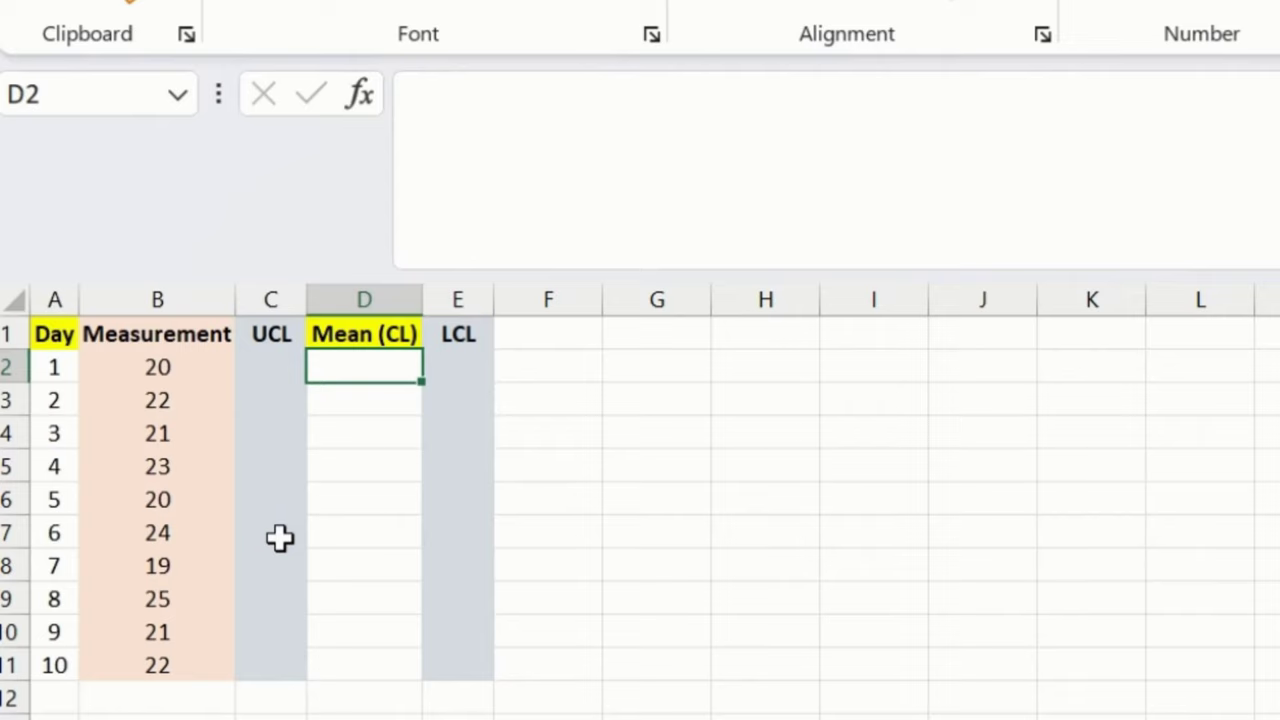
left_click(289, 340)
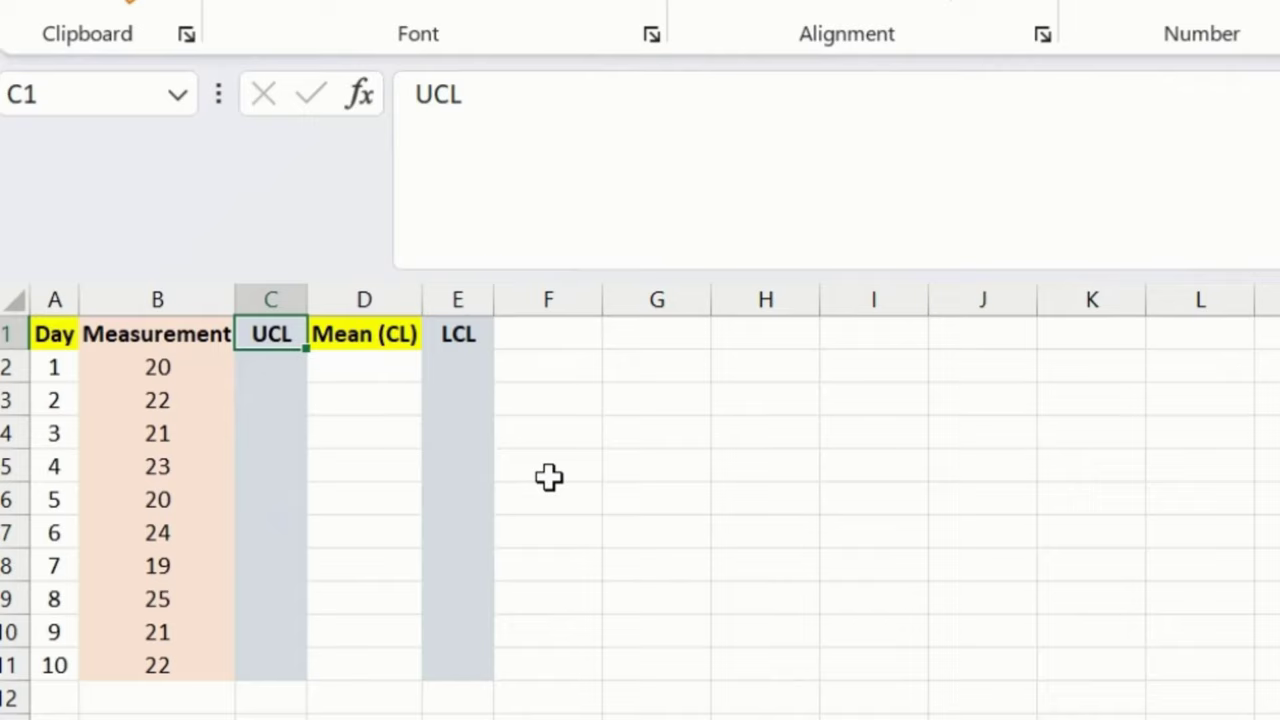
left_click(458, 335)
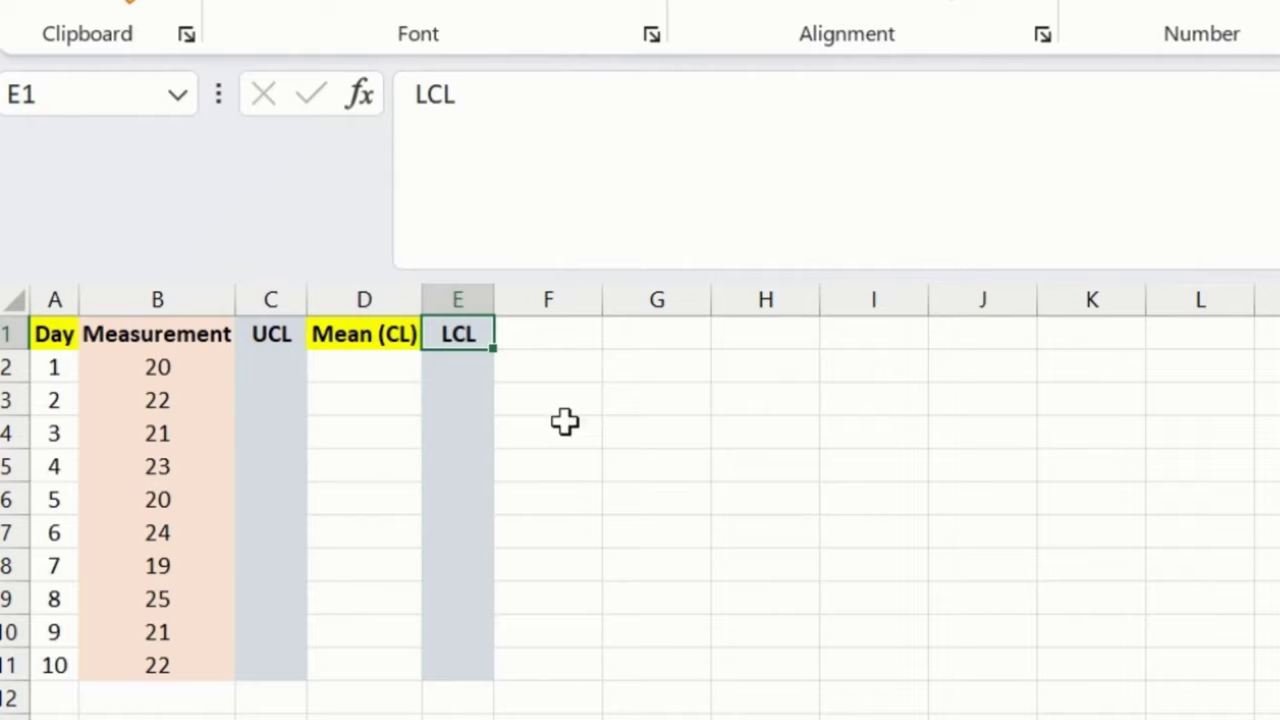
left_click(400, 345)
key("Down")
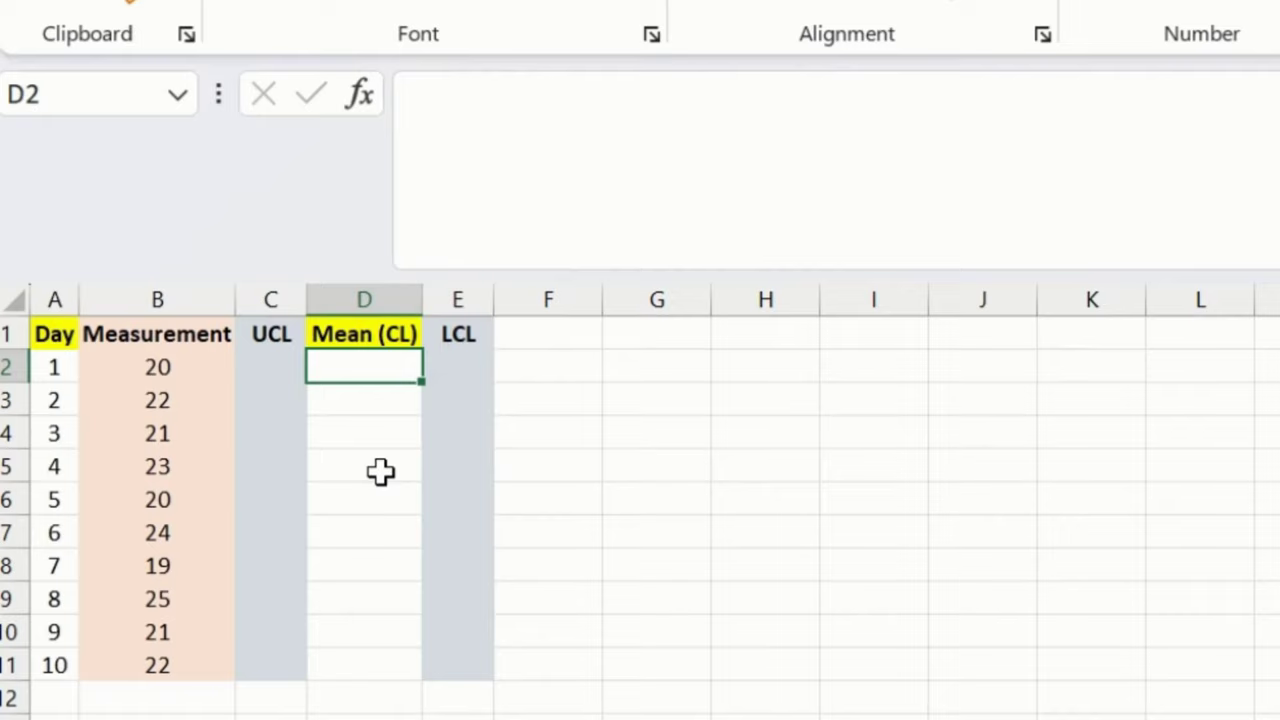
Step: Enter =AVERAGE(B2:B11) in D2 to get the mean of 21.7
type("=AVERAGE(")
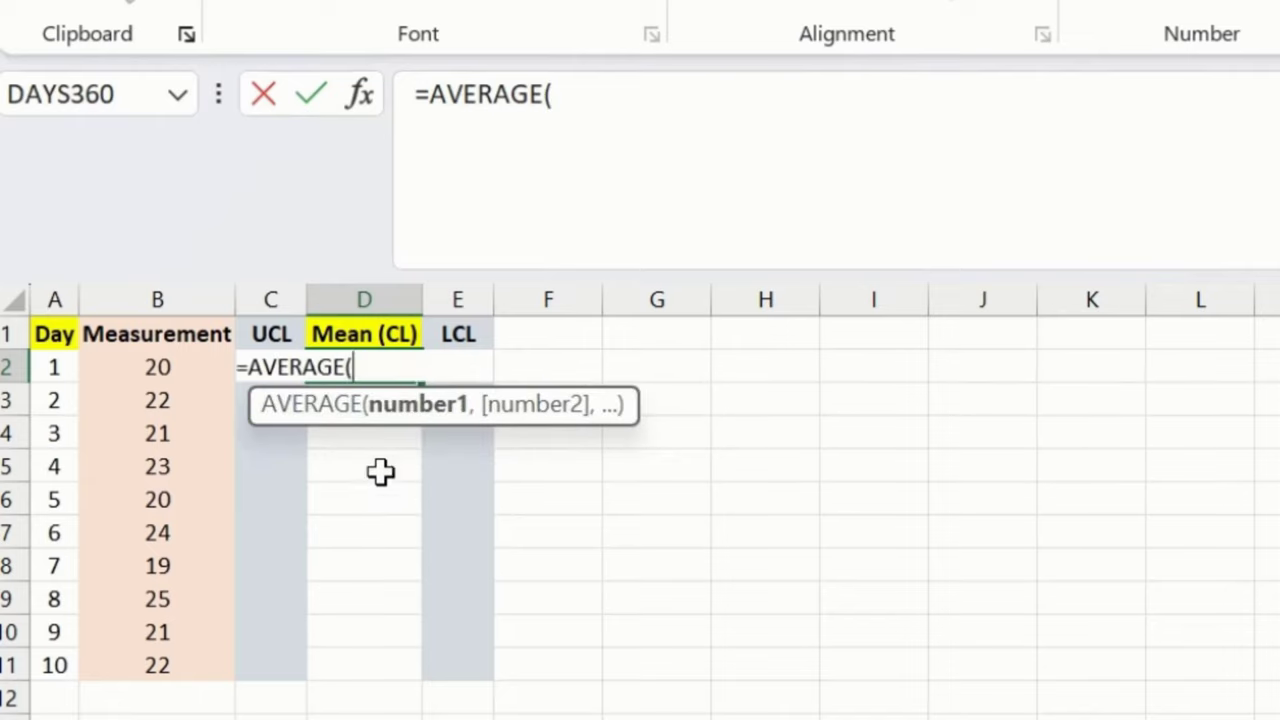
left_click(172, 369)
mouse_move(220, 664)
left_mouse_down()
mouse_move(191, 686)
mouse_move(191, 669)
mouse_move(206, 680)
mouse_move(210, 668)
left_mouse_up()
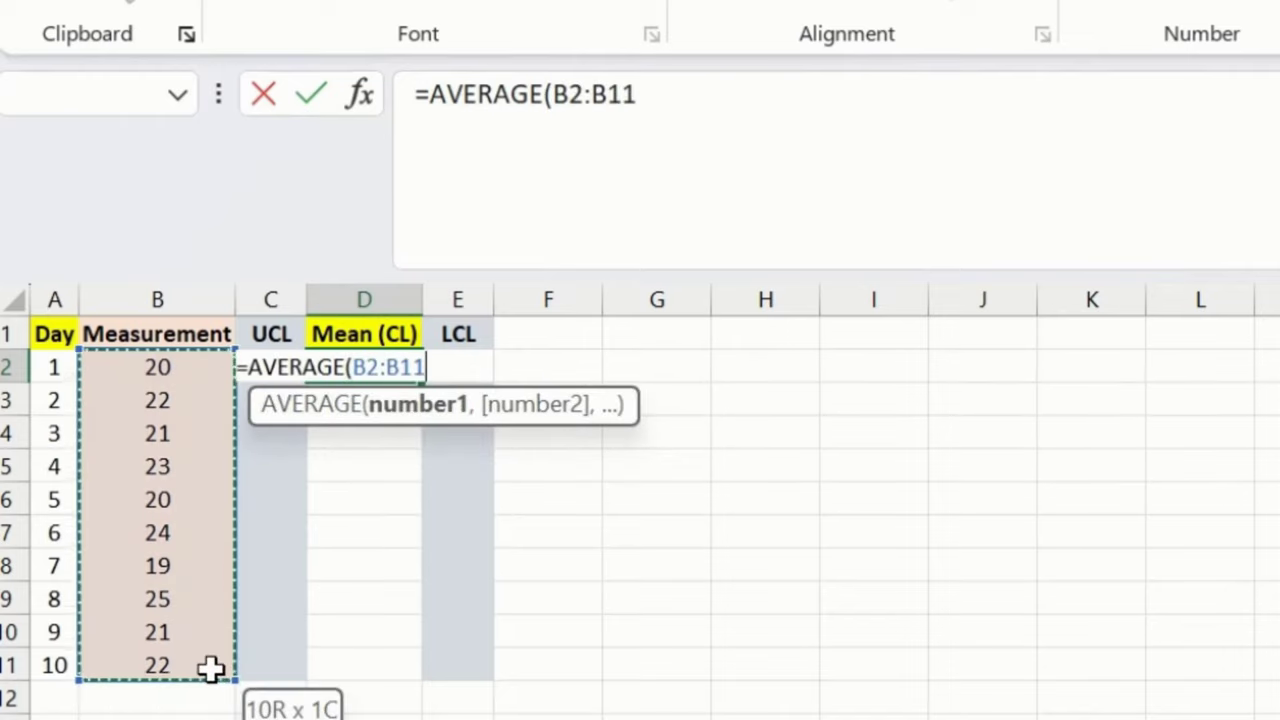
type(")")
key("Return")
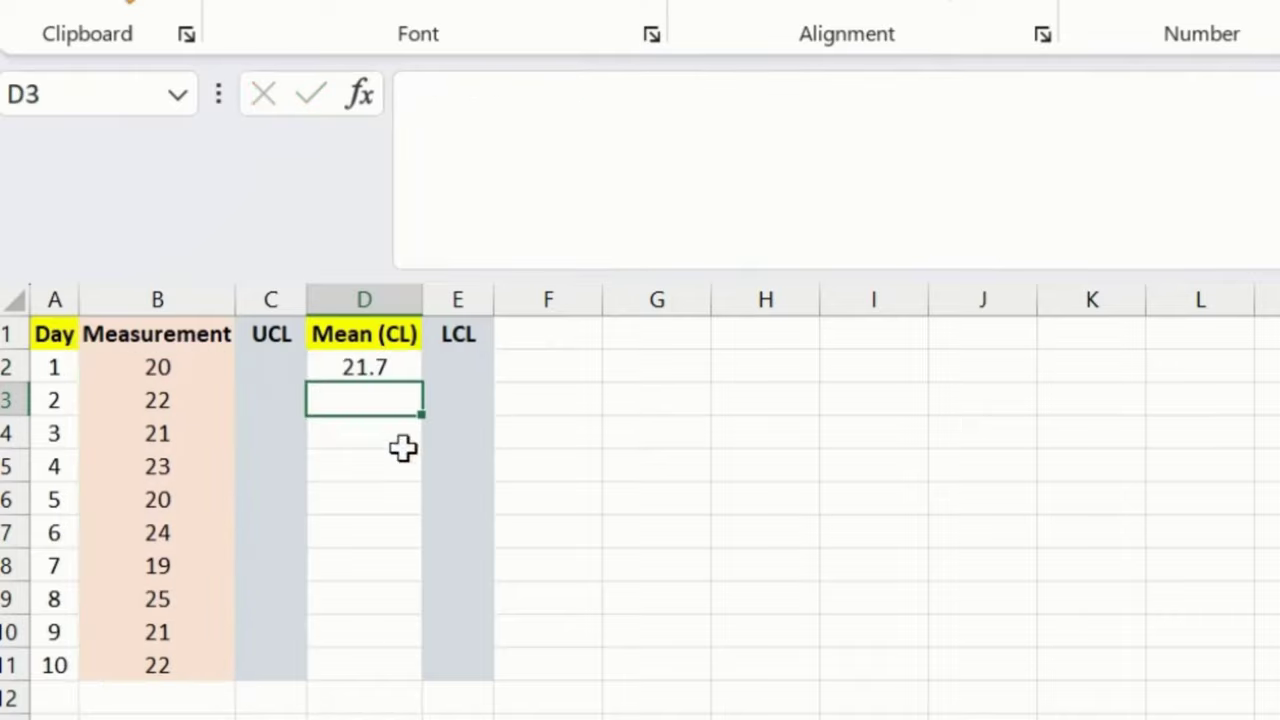
left_click(383, 366)
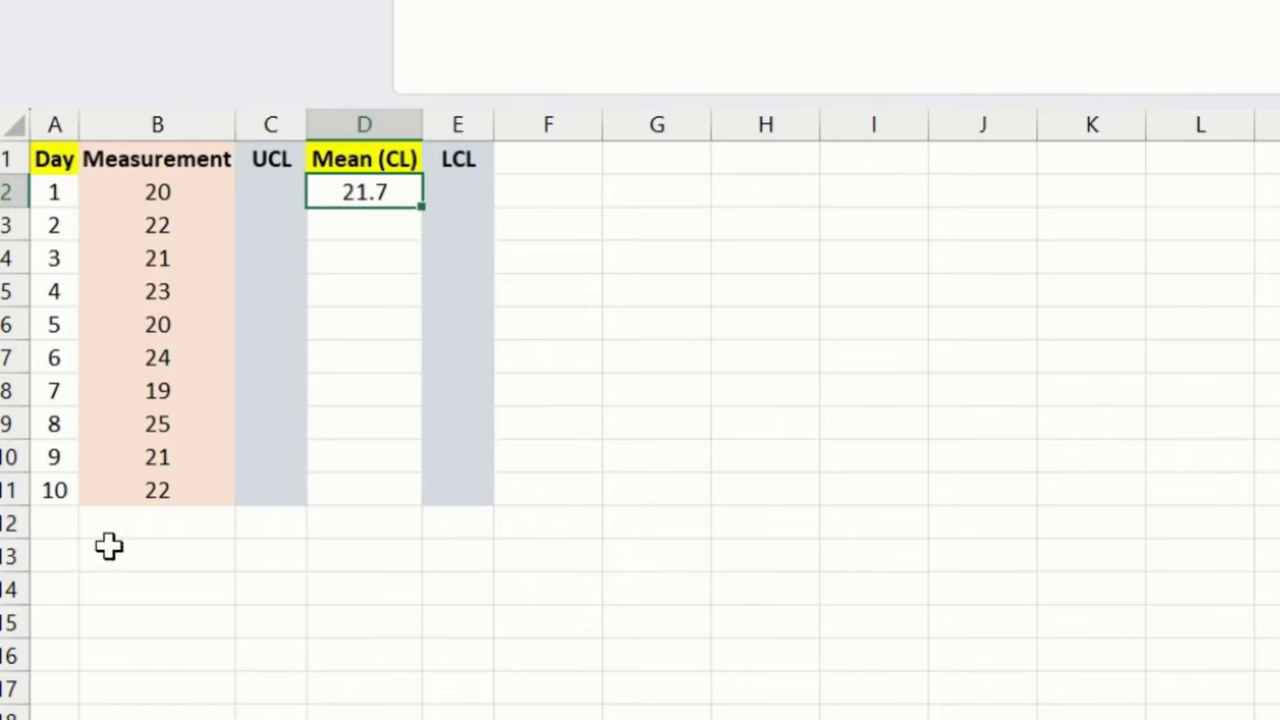
Step: Enter =STDEV.S(B2:B11) in B13 for the measurements' standard deviation
left_click(150, 558)
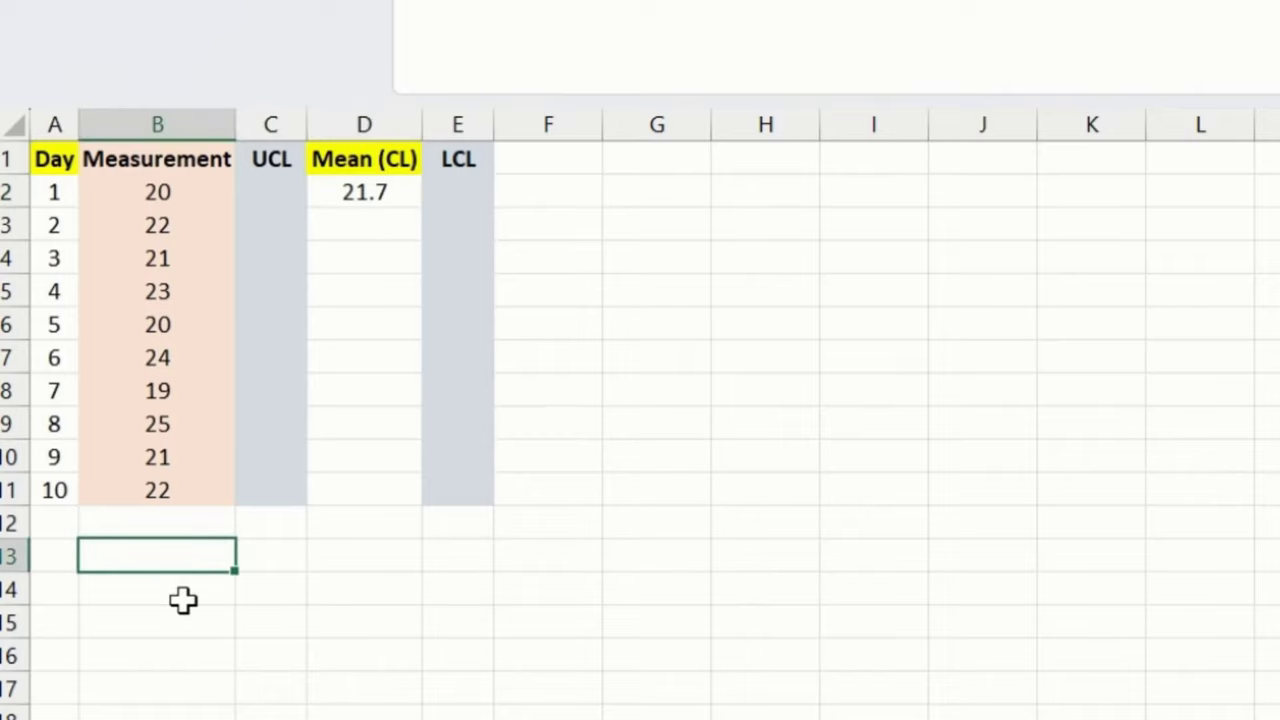
type("=ST")
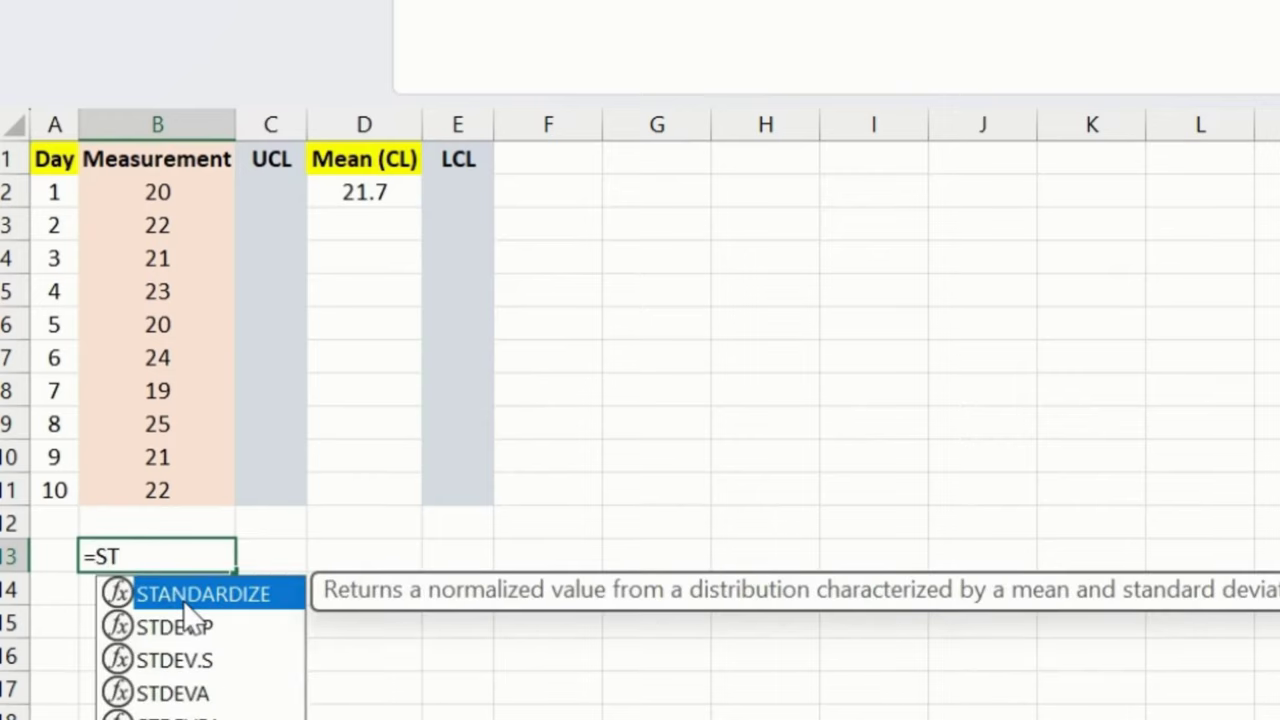
left_click(185, 615)
key("Down")
key("Tab")
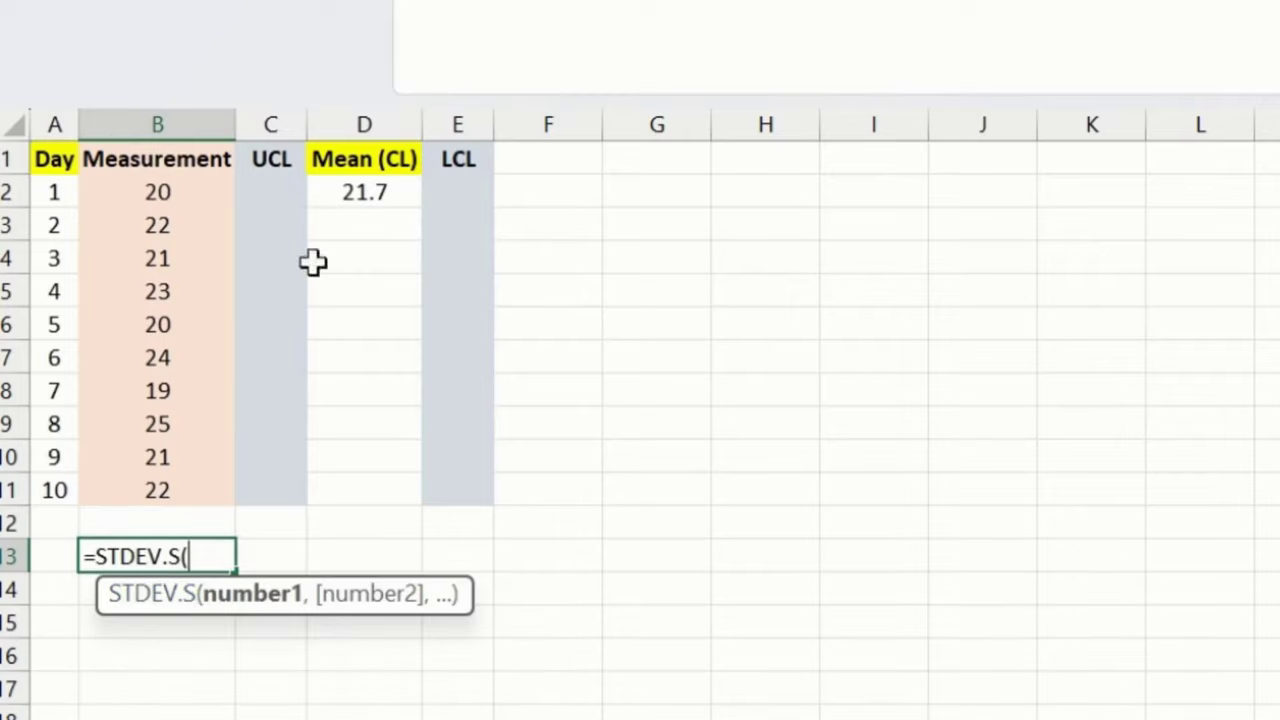
left_click_drag(166, 190, 152, 481)
type(")")
key("Return")
left_click(160, 556)
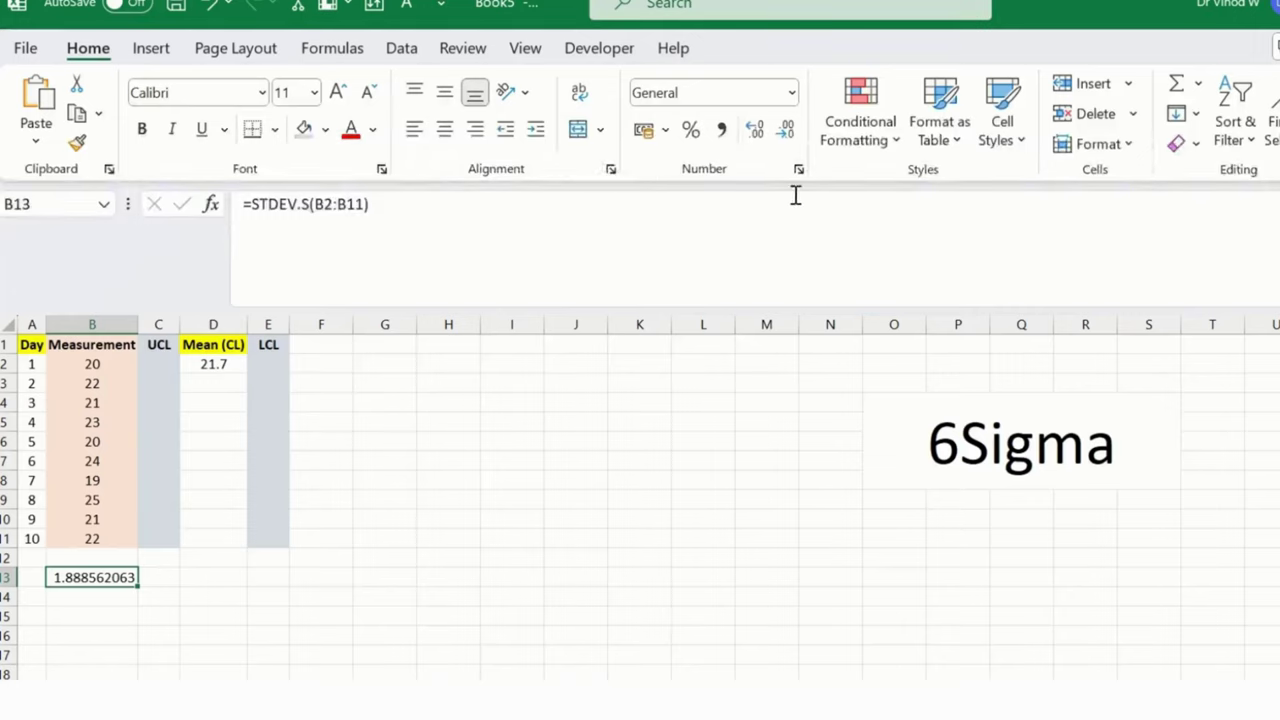
Step: Format B13 to show the standard deviation as 1.9 with one decimal place
left_click(788, 132)
left_click(788, 132)
left_click(788, 132)
left_click(788, 132)
left_click(788, 132)
left_click(788, 132)
left_click(788, 132)
left_click(788, 132)
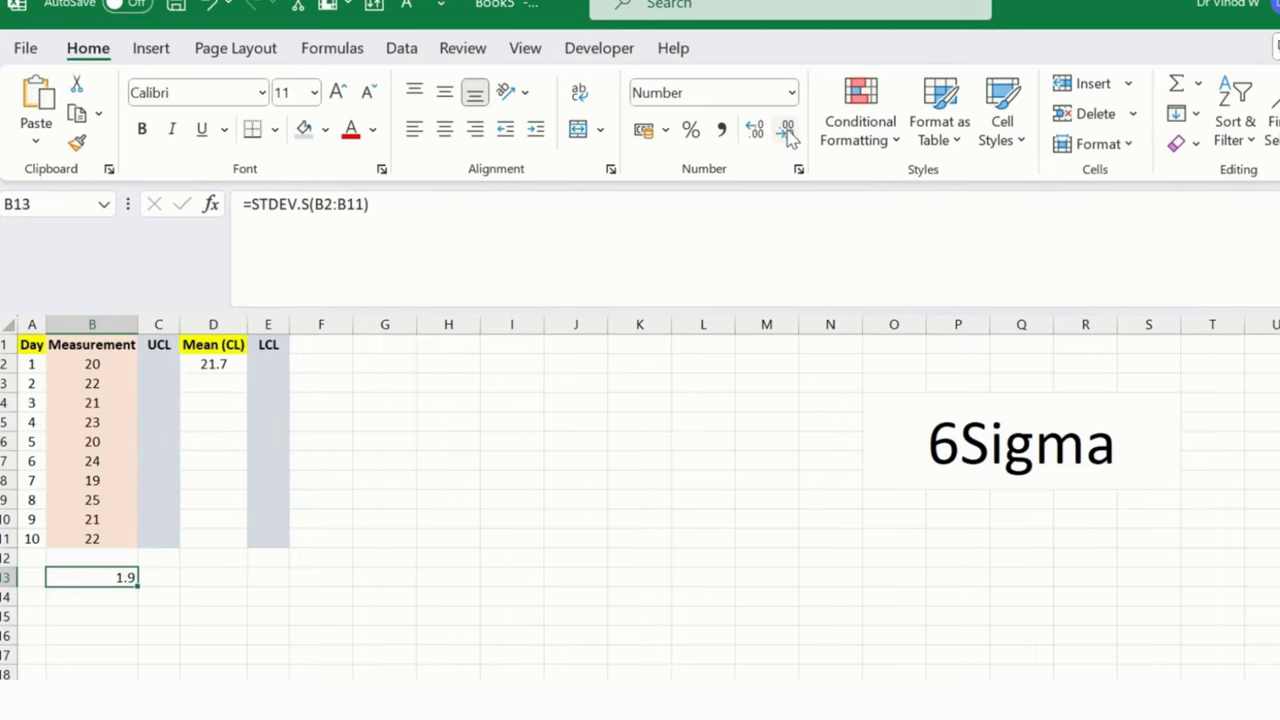
left_click(788, 132)
left_click(756, 131)
Step: Start the UCL formula in C2 with =AVERAGE(B2:B11)
left_click(166, 368)
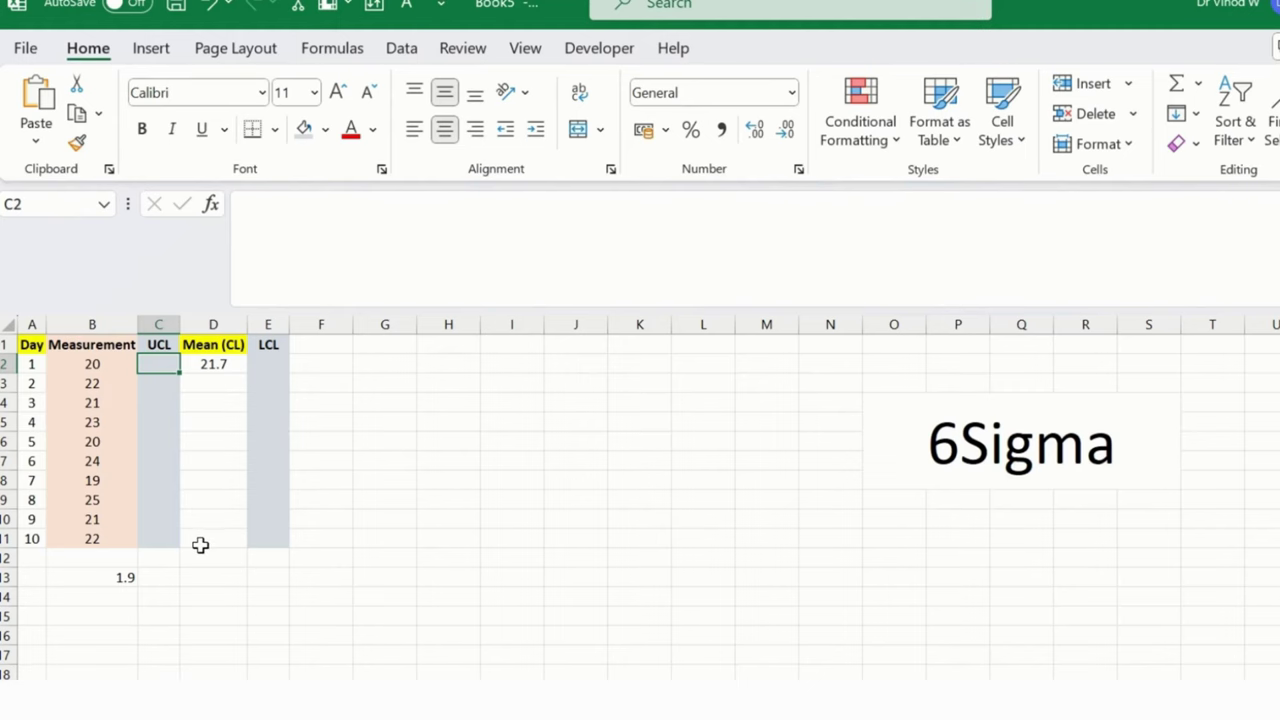
type("=AVER")
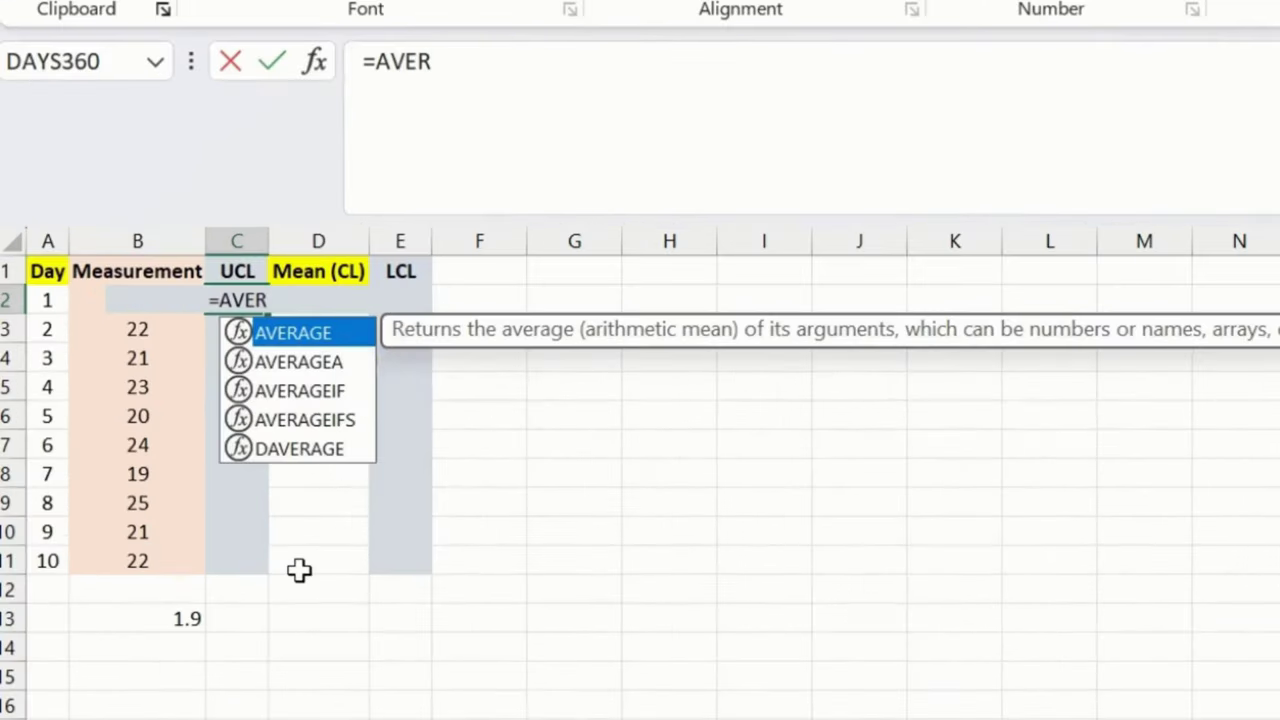
key("Tab")
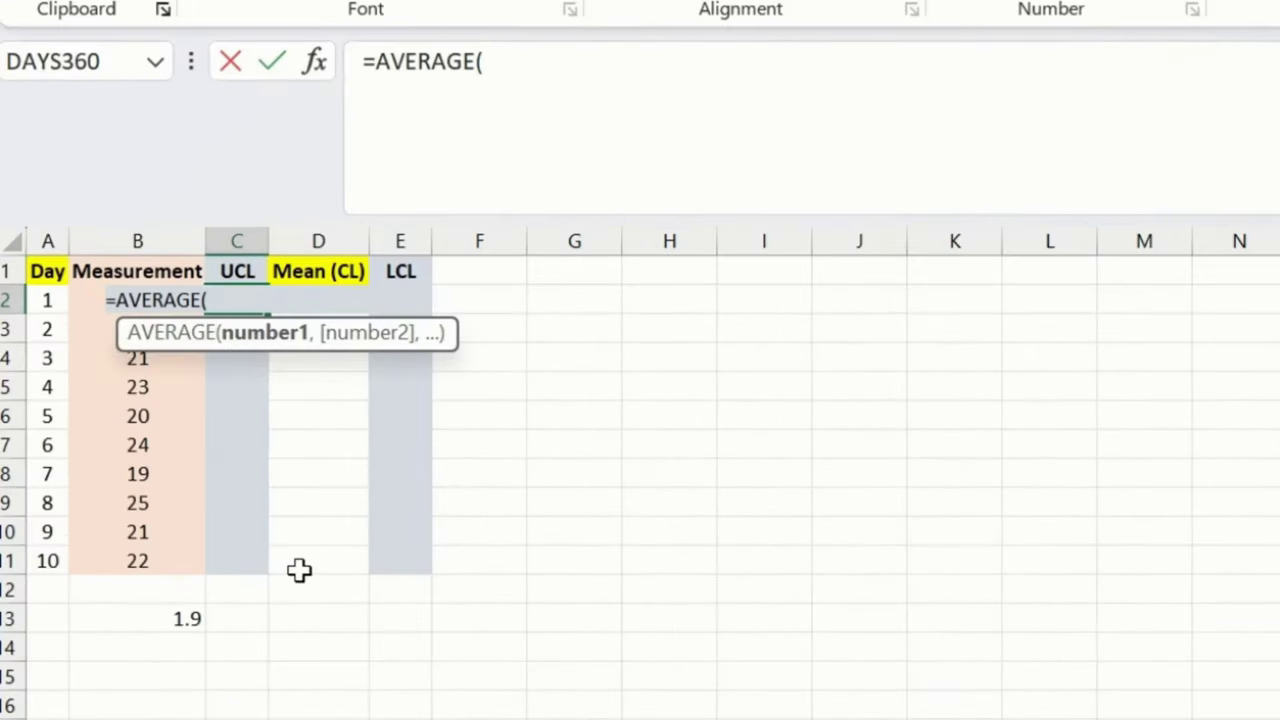
left_click(140, 534)
key("ctrl+Up")
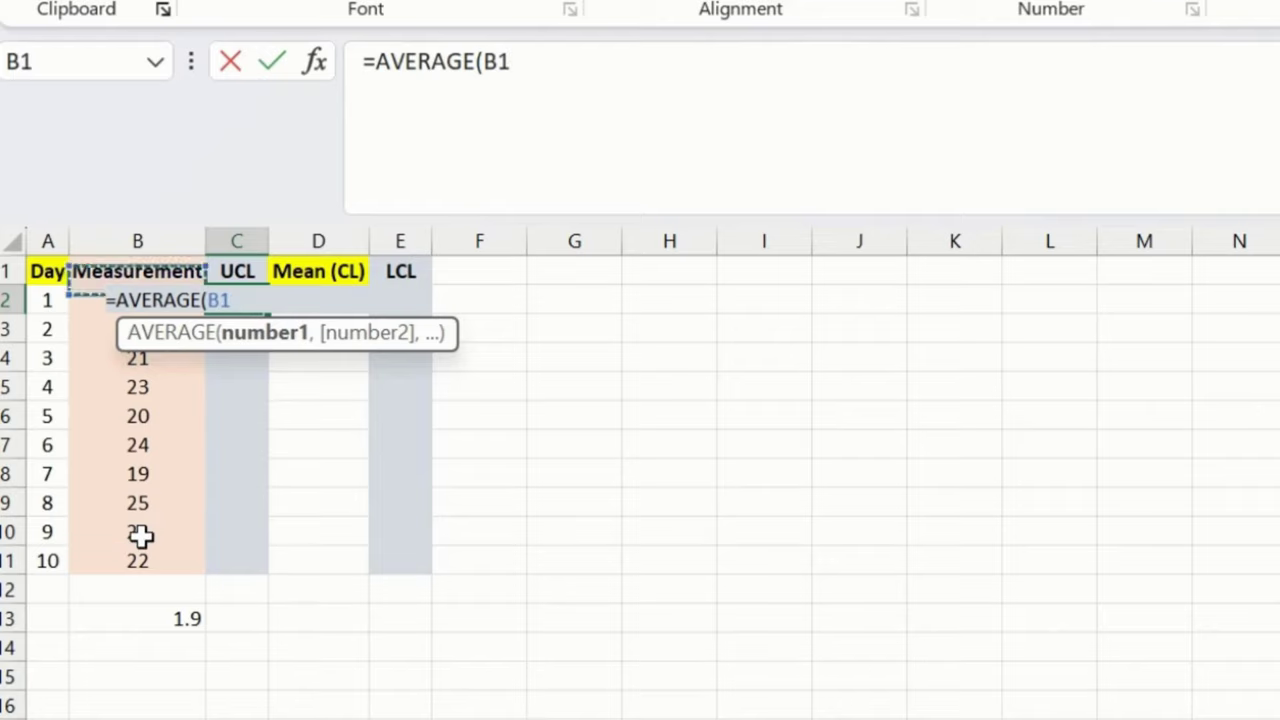
key("Down")
key("ctrl+shift+Down")
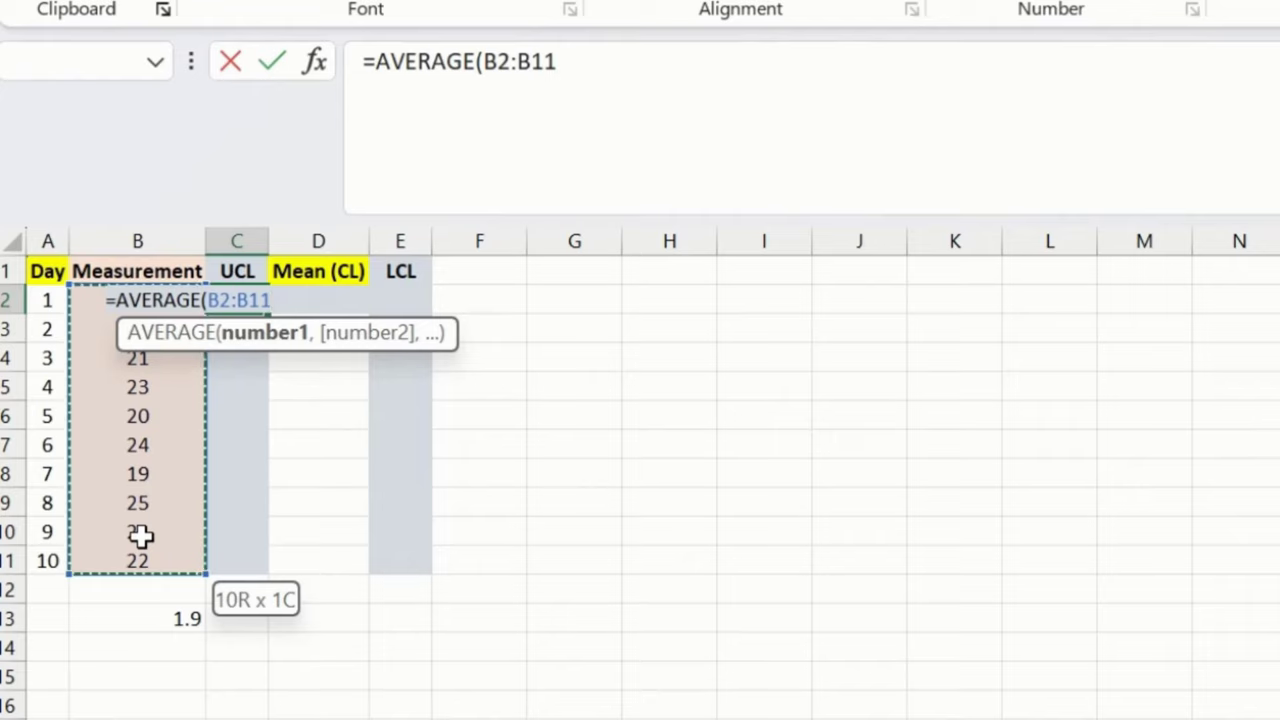
Step: Complete it as =AVERAGE(B2:B11)+3*STDEV.S(B2:B11) and commit, giving 27.4
type(")")
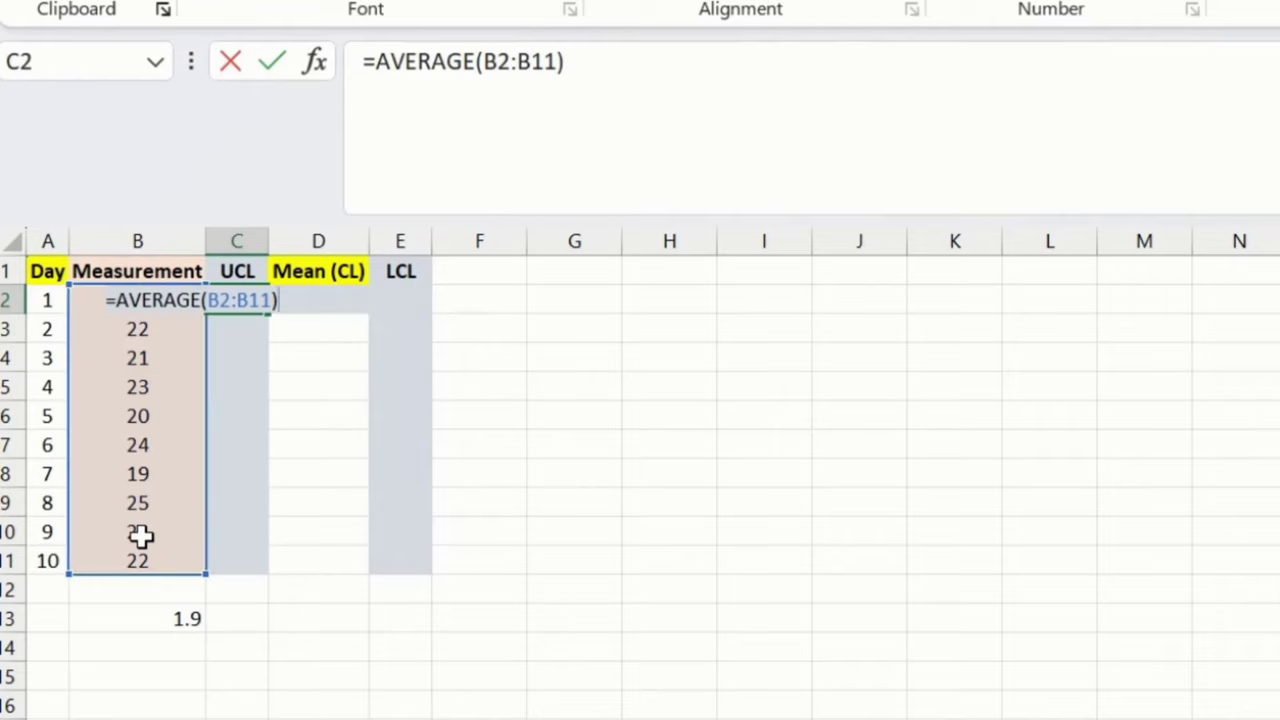
type("+3*ST")
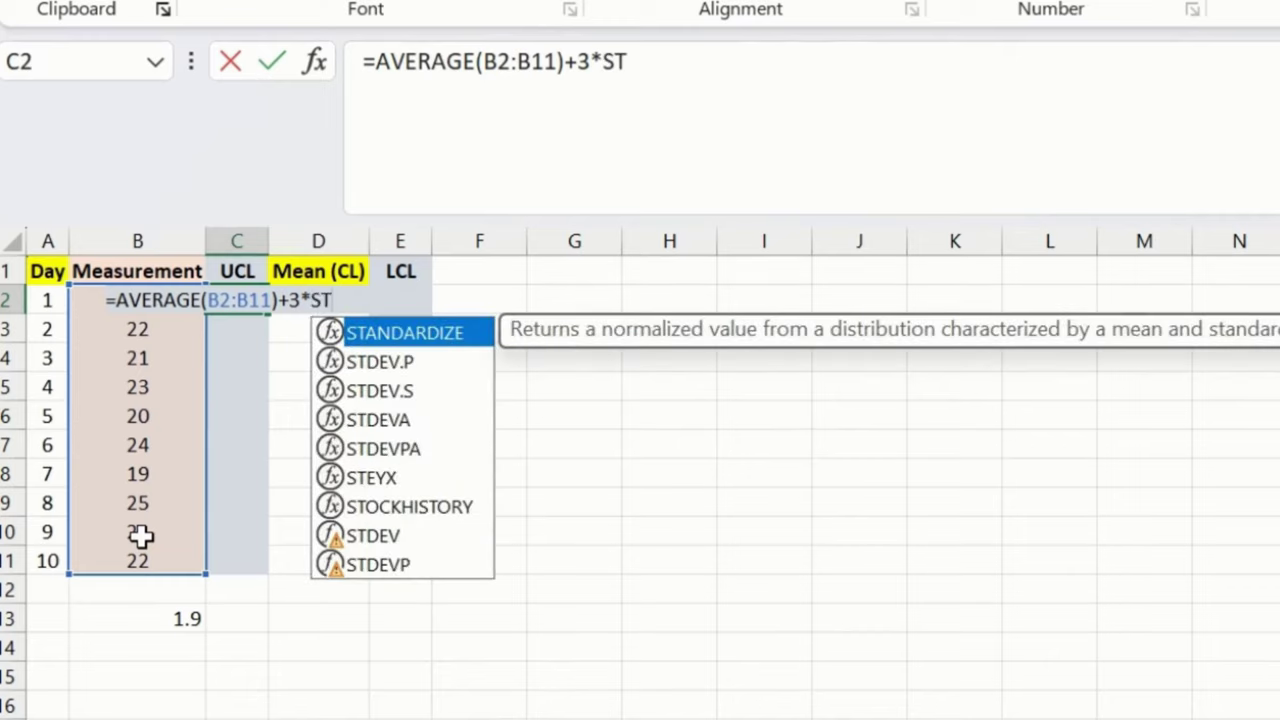
key("Down")
key("Down")
key("Tab")
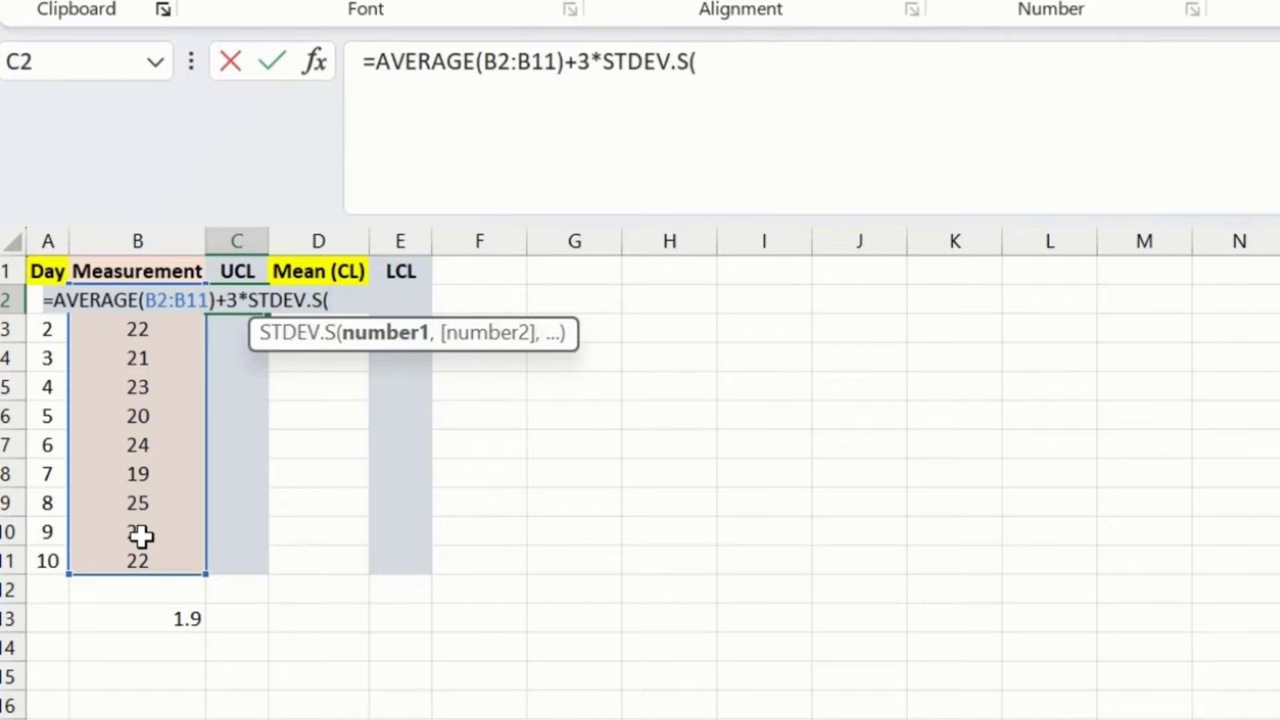
left_click(163, 380)
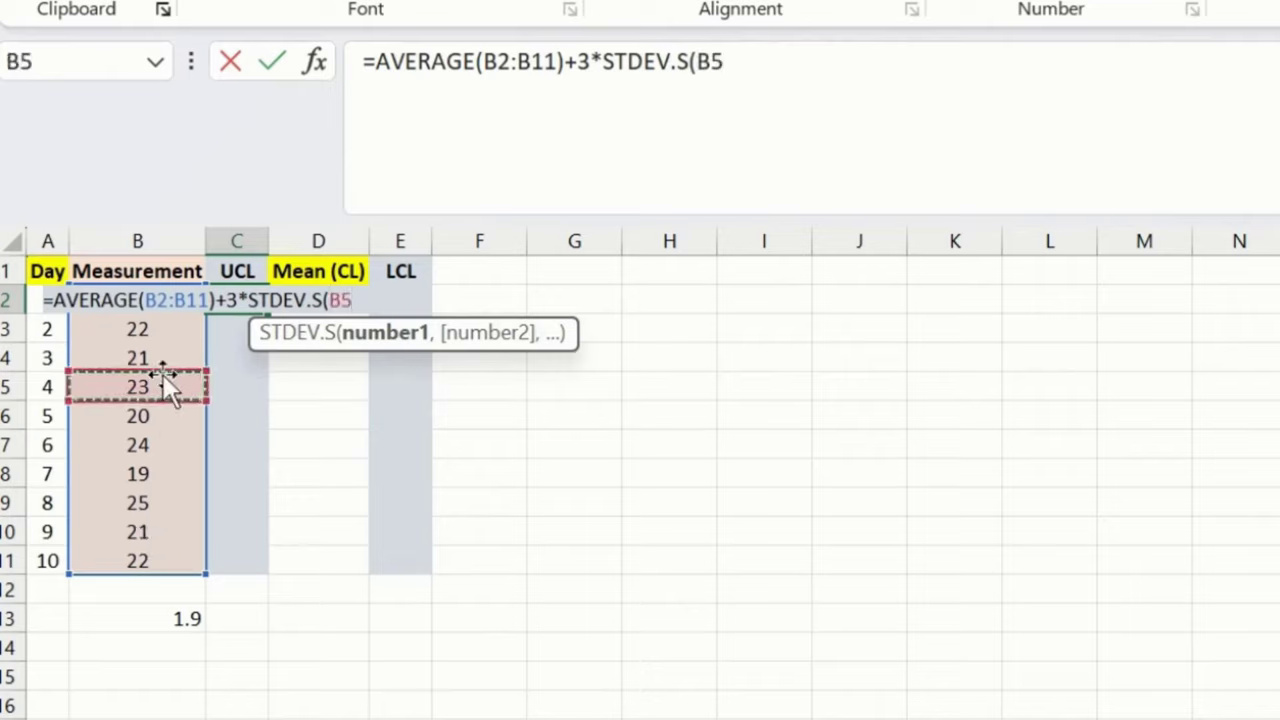
key("ctrl+Up")
key("Down")
key("ctrl+shift+Down")
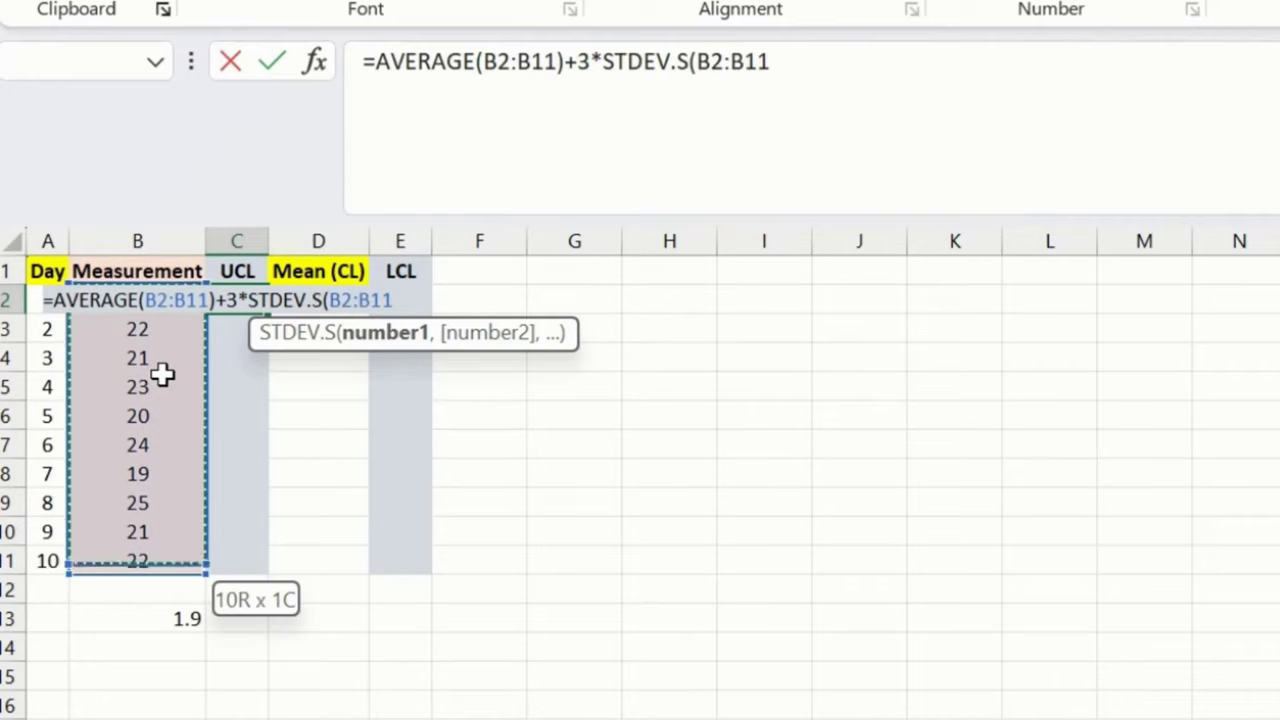
type(")")
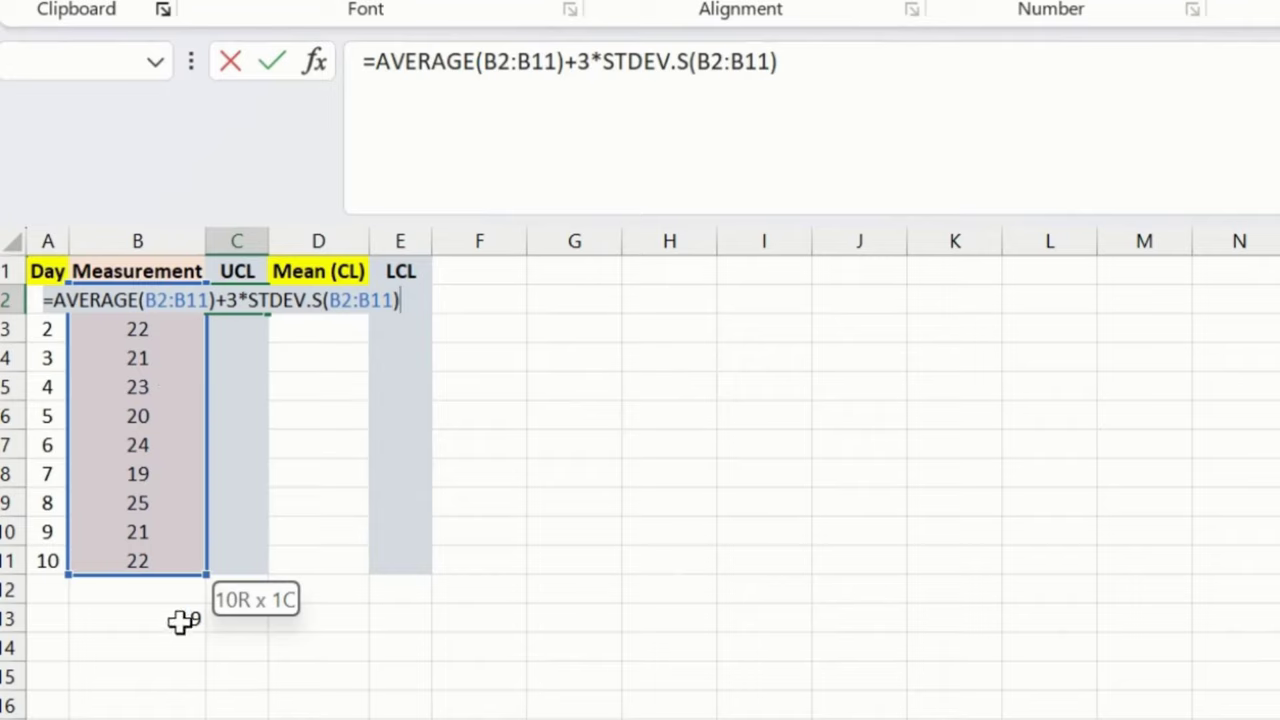
left_click(818, 55)
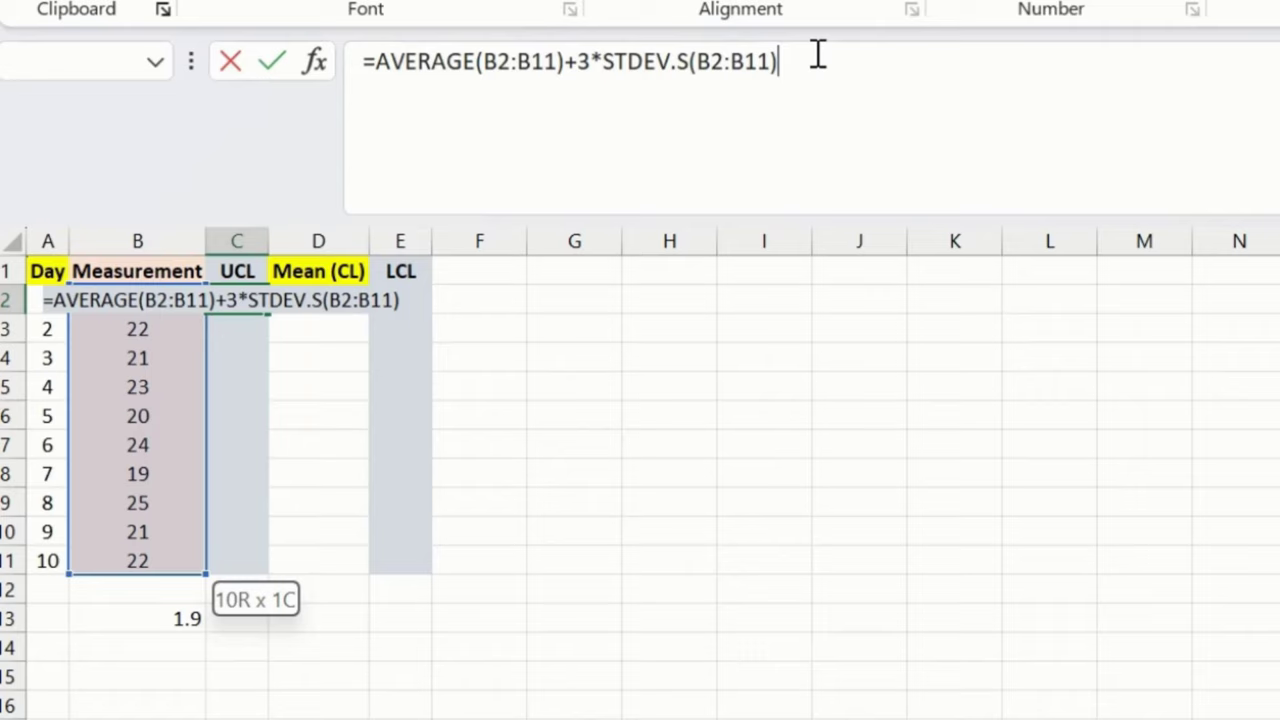
key("Return")
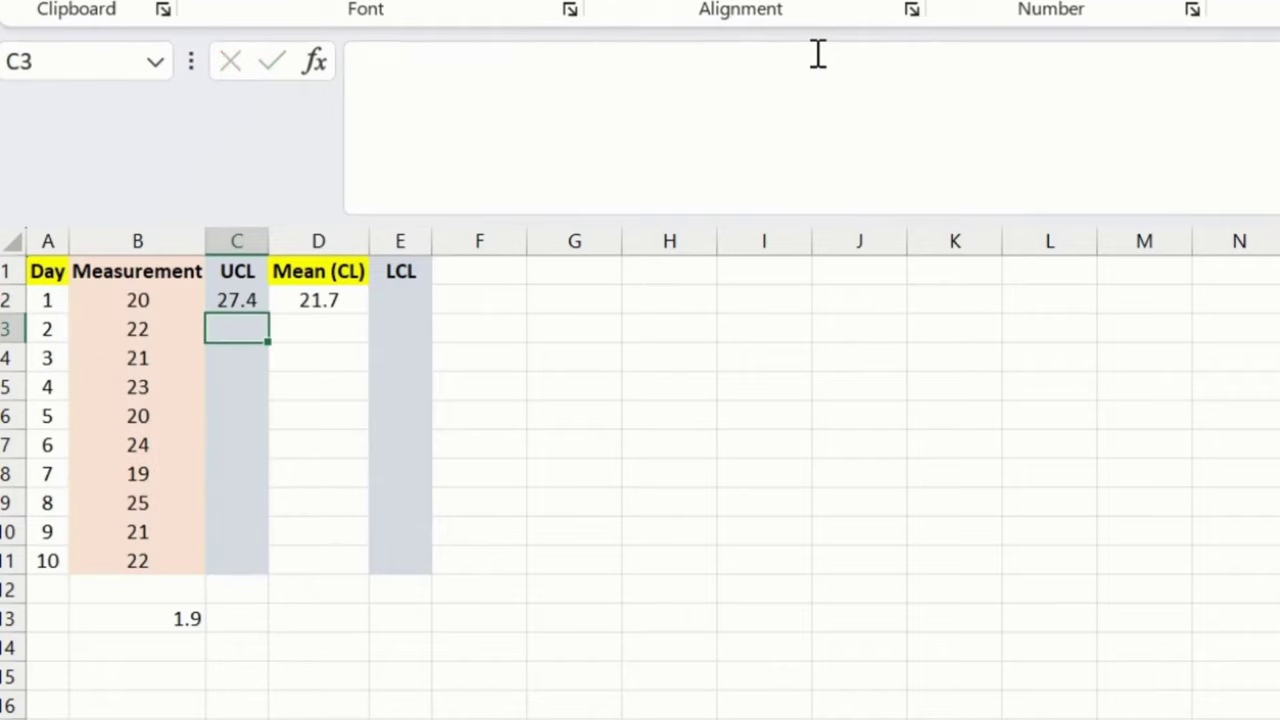
Step: Put =AVERAGE(B2:B11)-3*STDEV.S(B2:B11) in E2 by adapting C2's formula, giving 16
left_click(240, 300)
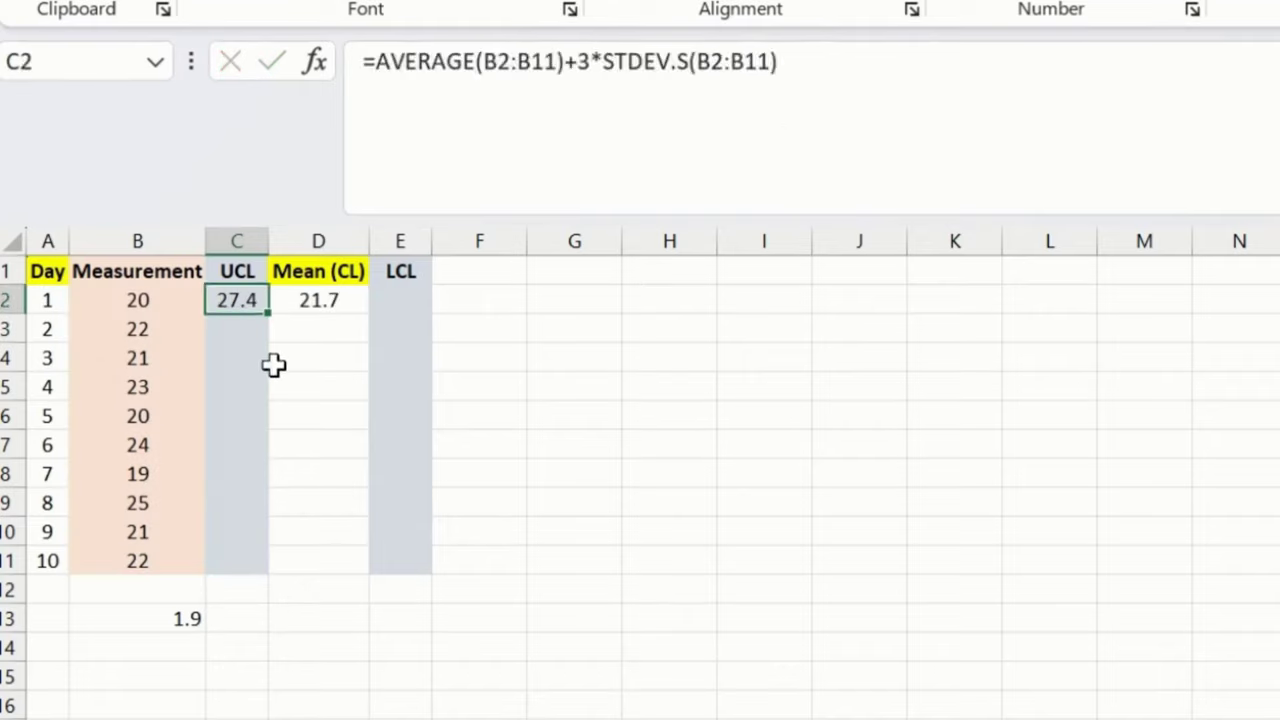
triple_click(838, 66)
key("ctrl+c")
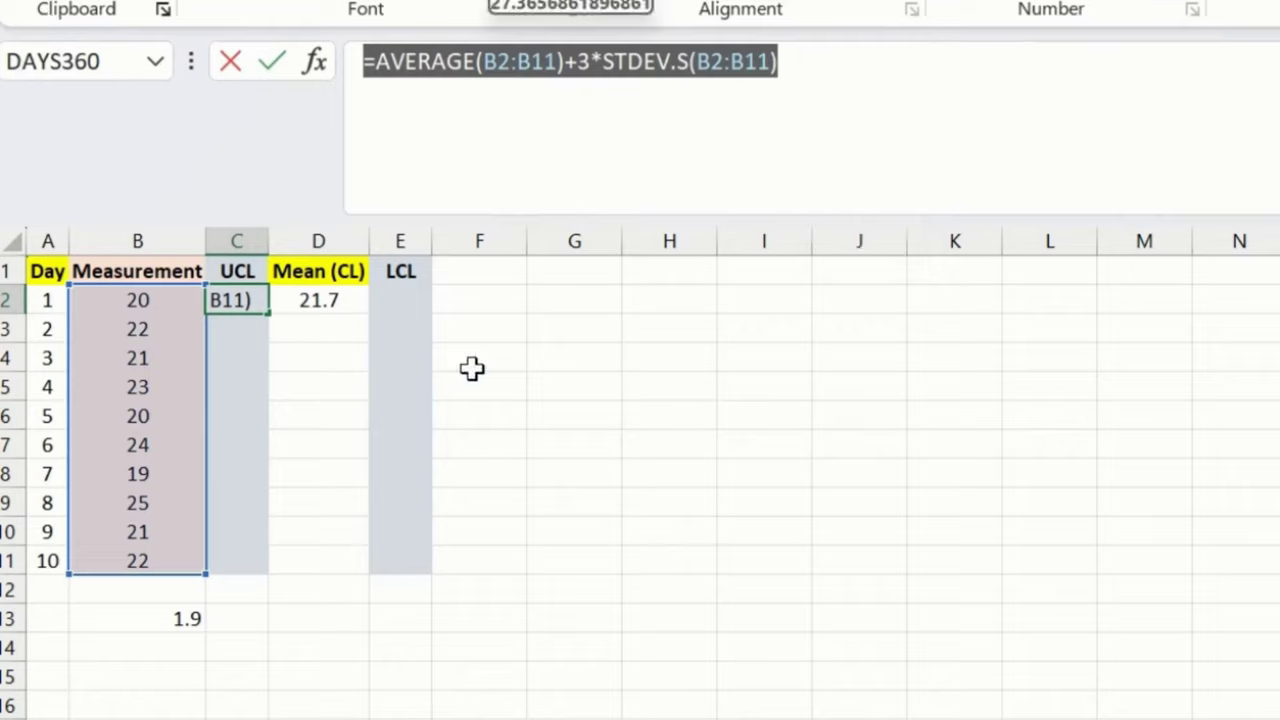
key("Escape")
left_click(415, 296)
left_click(486, 105)
key("ctrl+v")
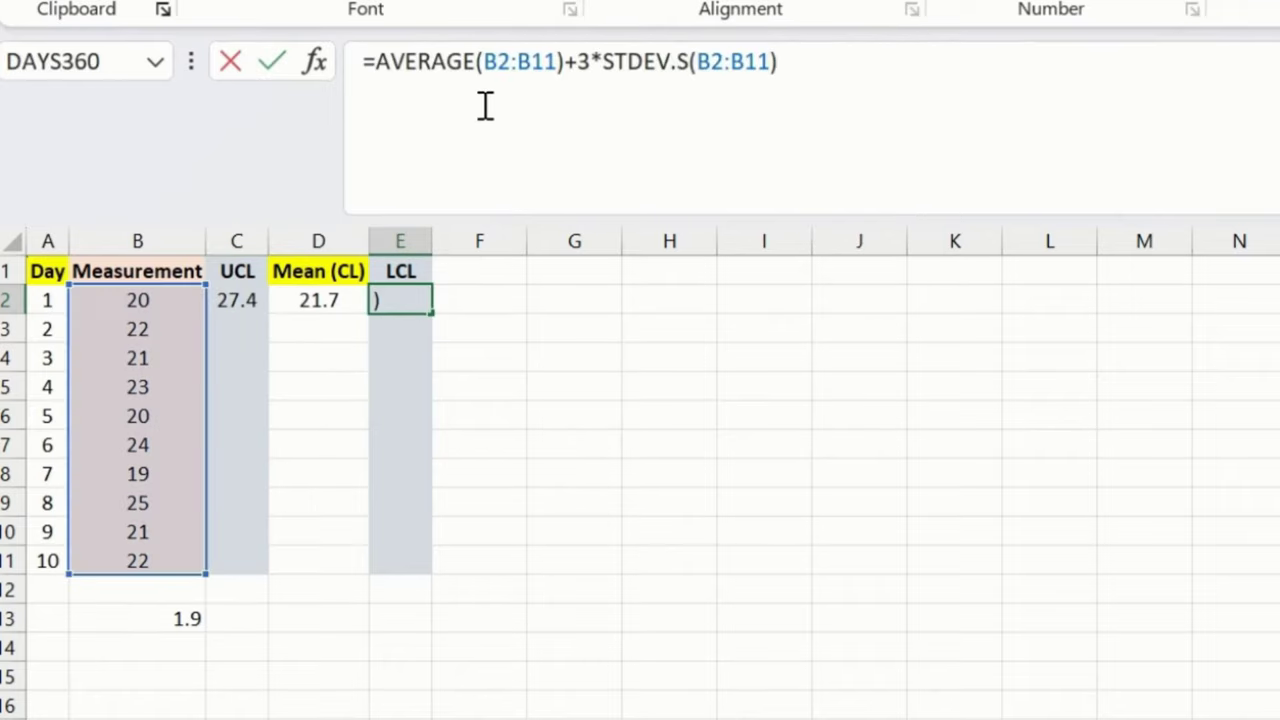
left_click(577, 66)
key("BackSpace")
type("-")
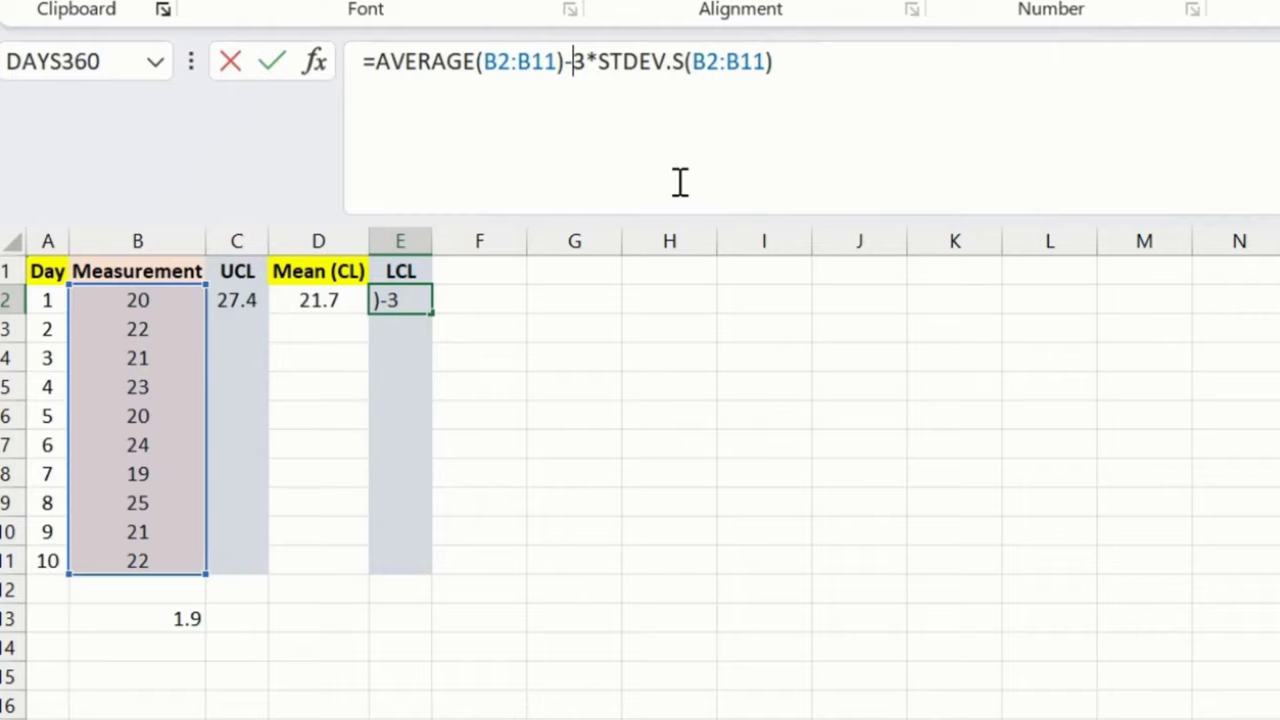
key("Return")
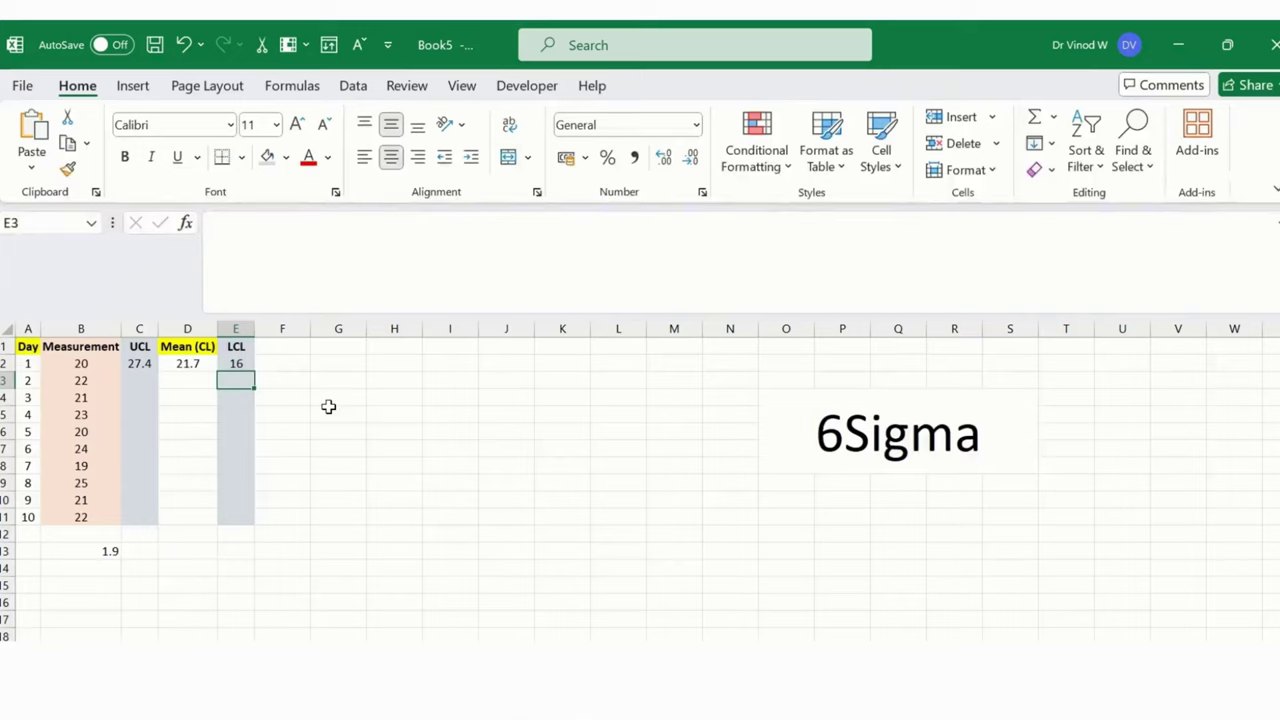
Step: Convert C2:E2 to fixed values and paste them down rows 2 to 11
left_click_drag(143, 364, 231, 366)
key("ctrl+c")
key("ctrl+alt+v")
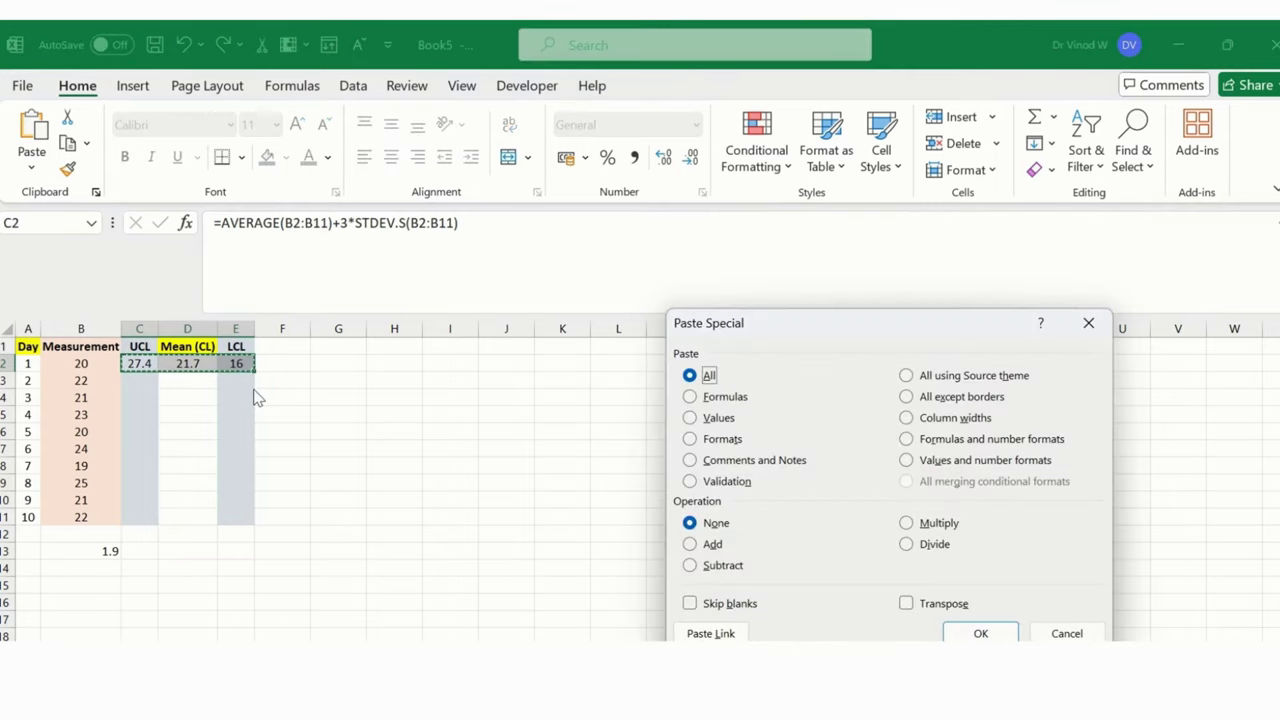
left_click_drag(746, 338, 487, 220)
left_click(445, 300)
left_click(702, 515)
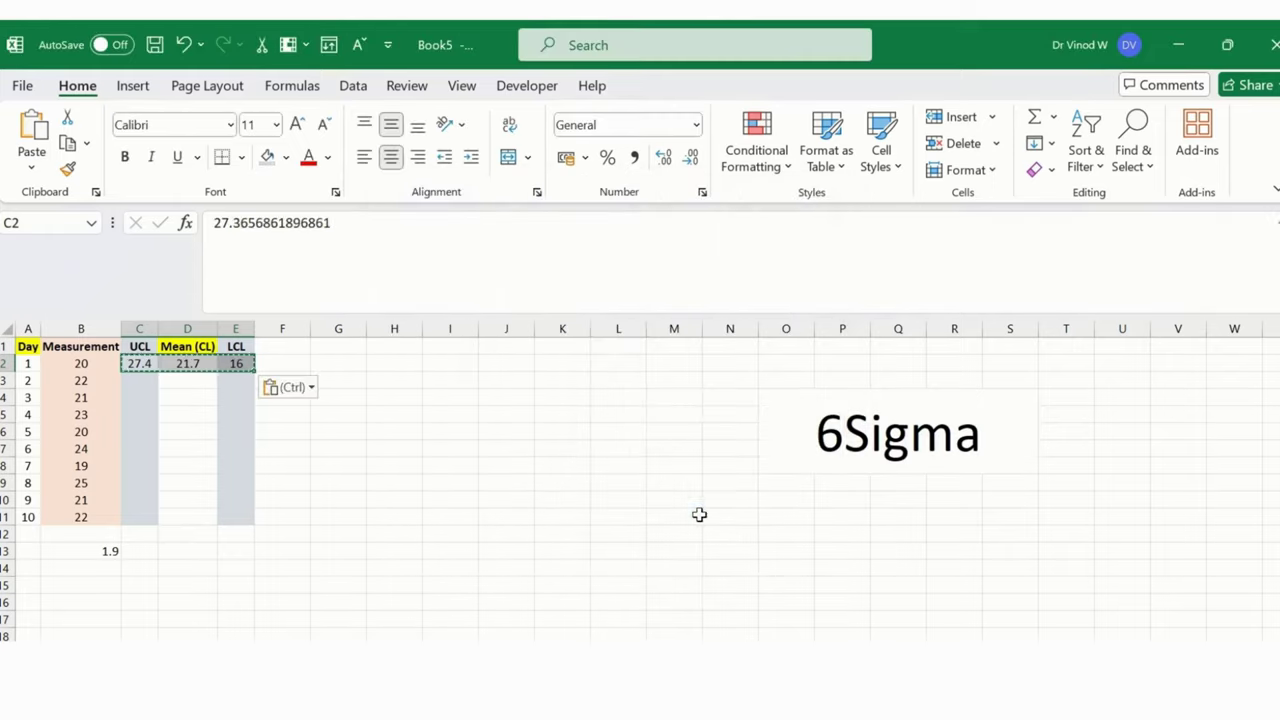
left_click(248, 514, "shift")
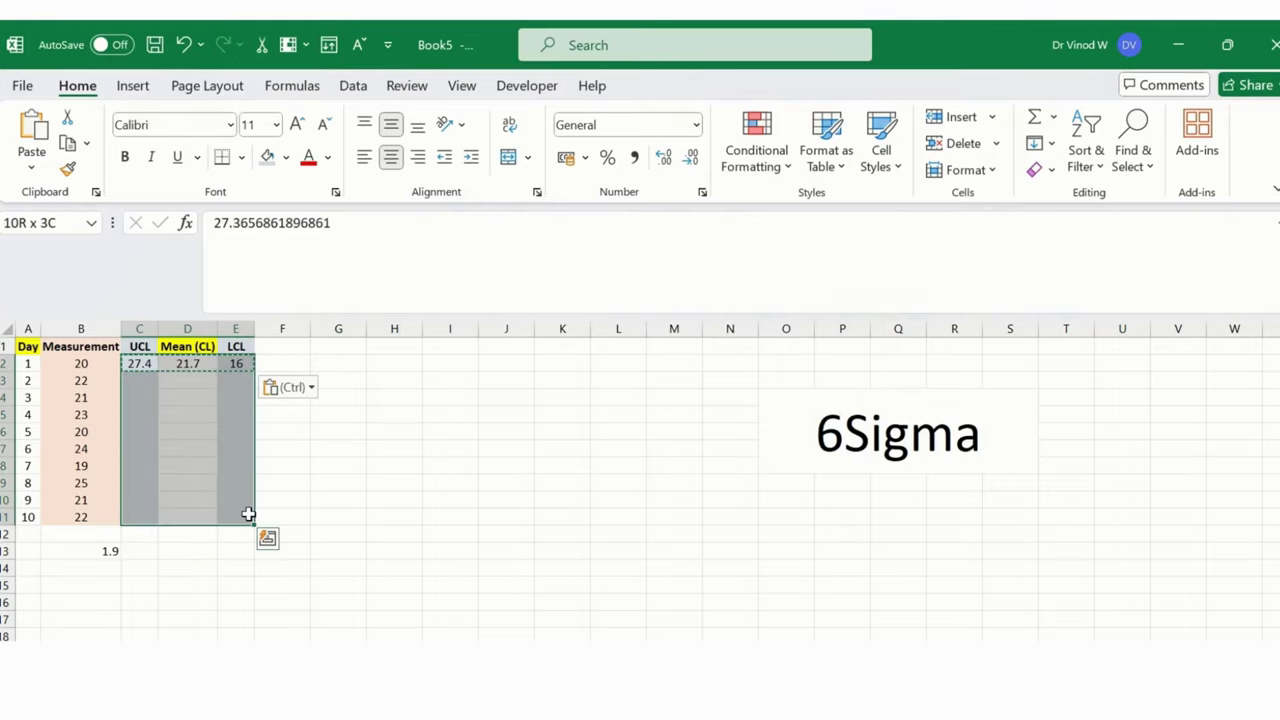
key("Return")
left_click(312, 431)
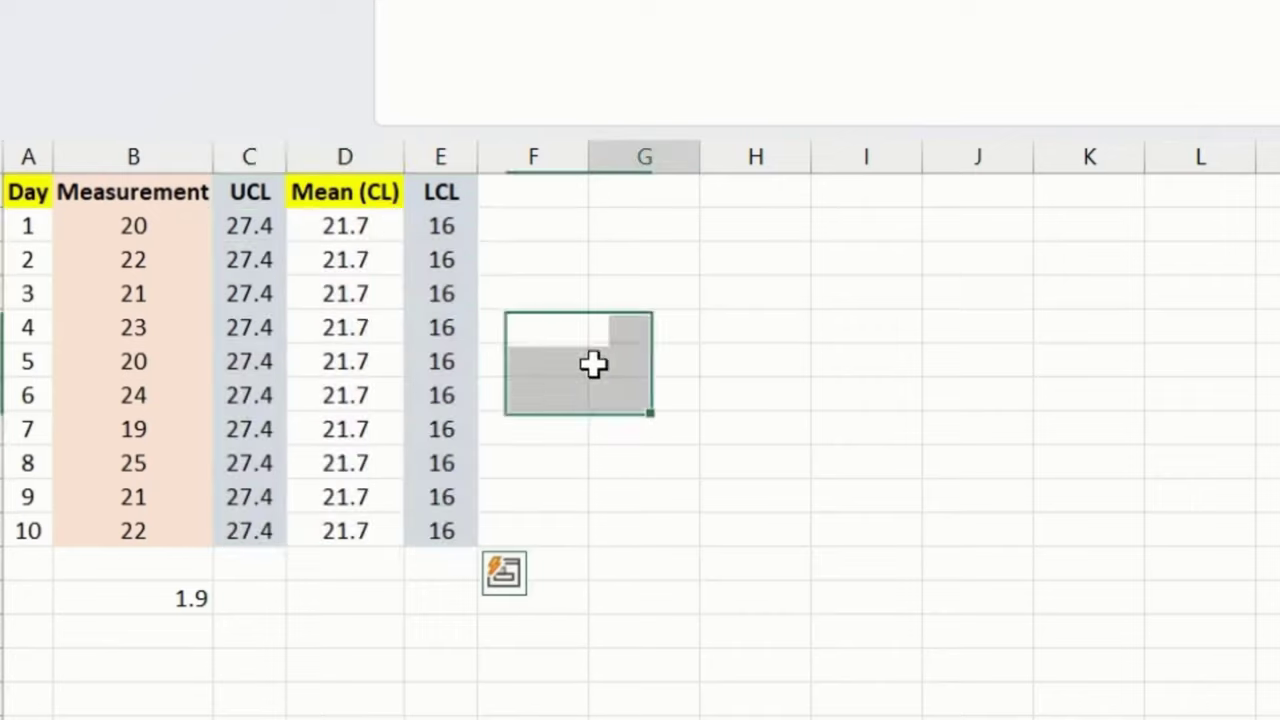
Step: Delete the stray 1.9 value in B13
left_click(112, 548)
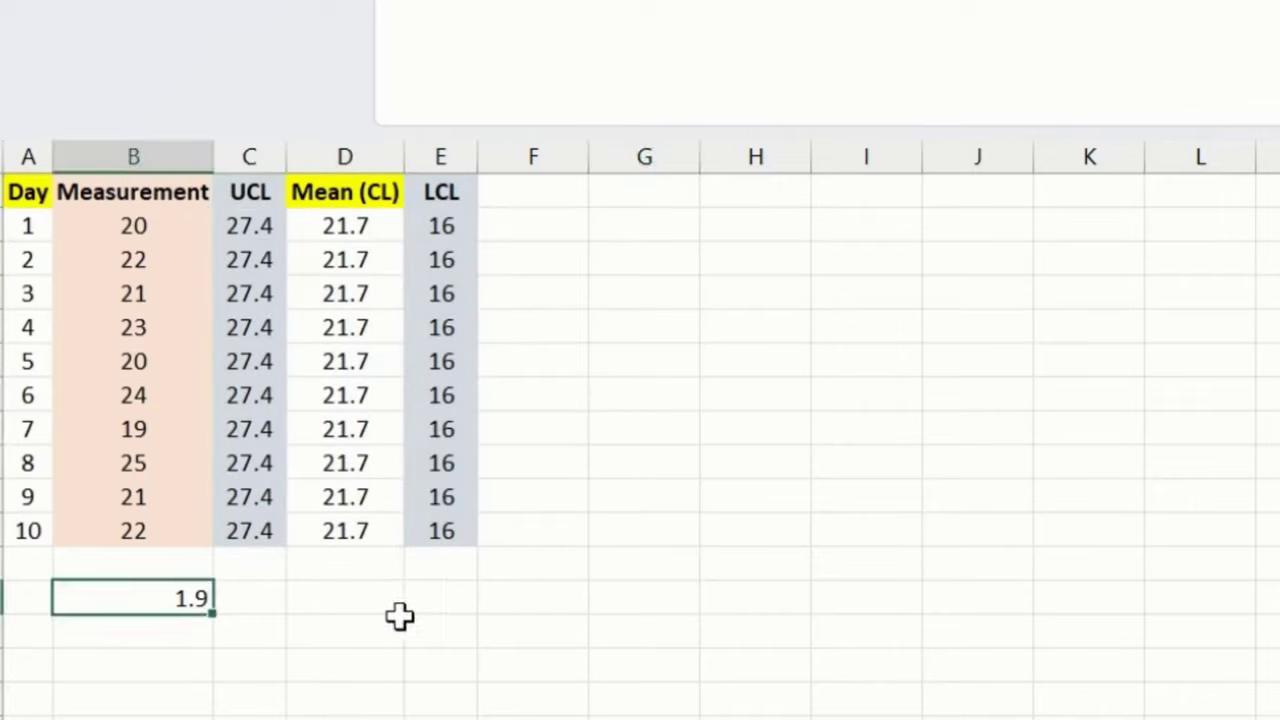
left_click(434, 264)
left_click(251, 603)
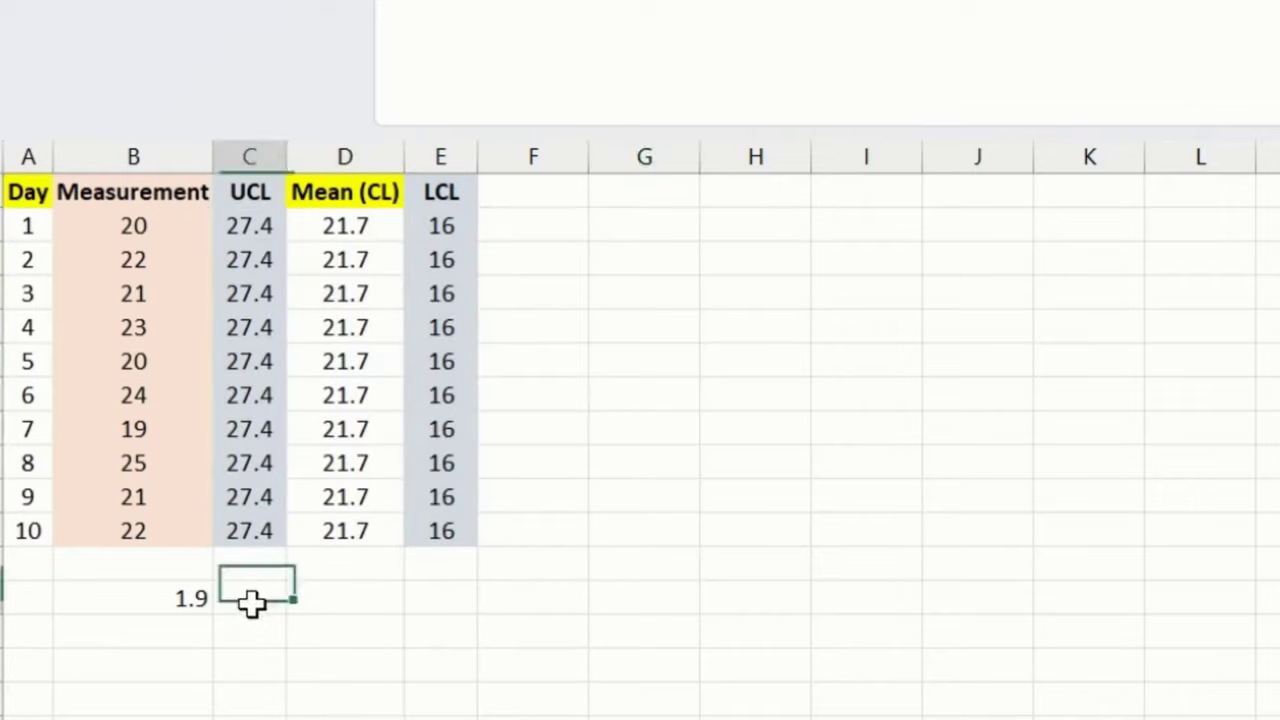
left_click(174, 600)
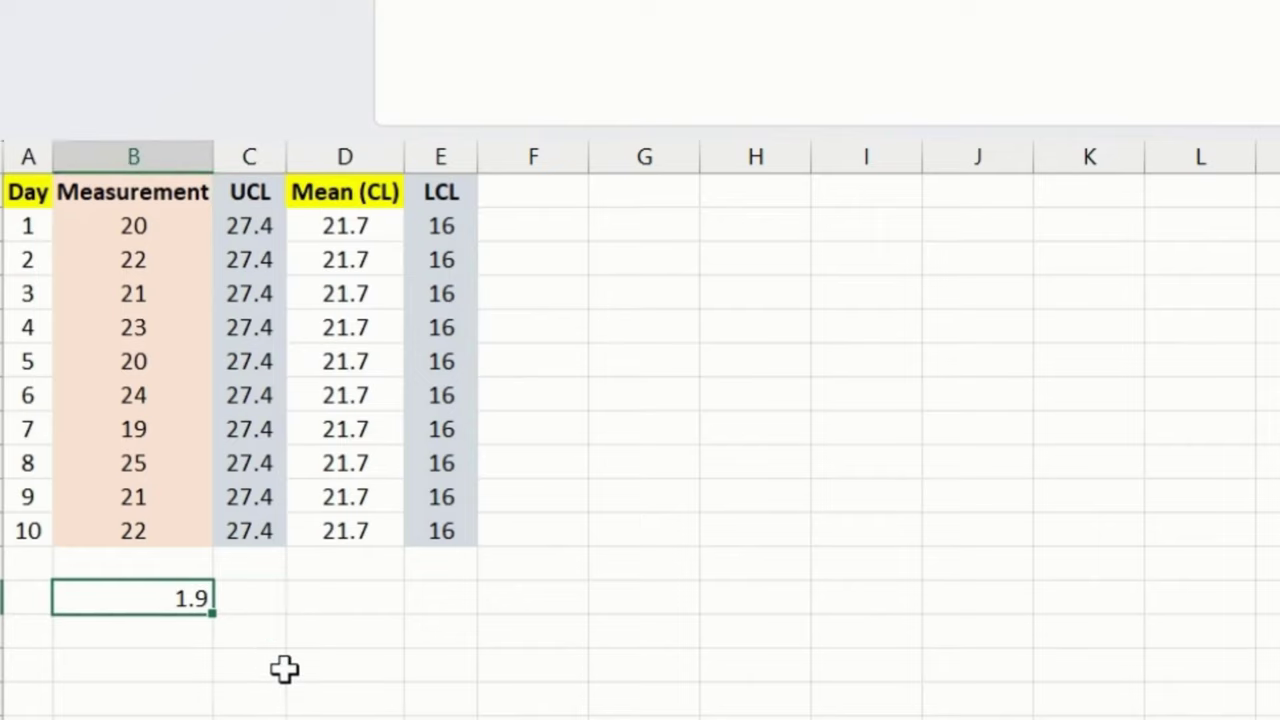
key("Delete")
left_click(795, 514)
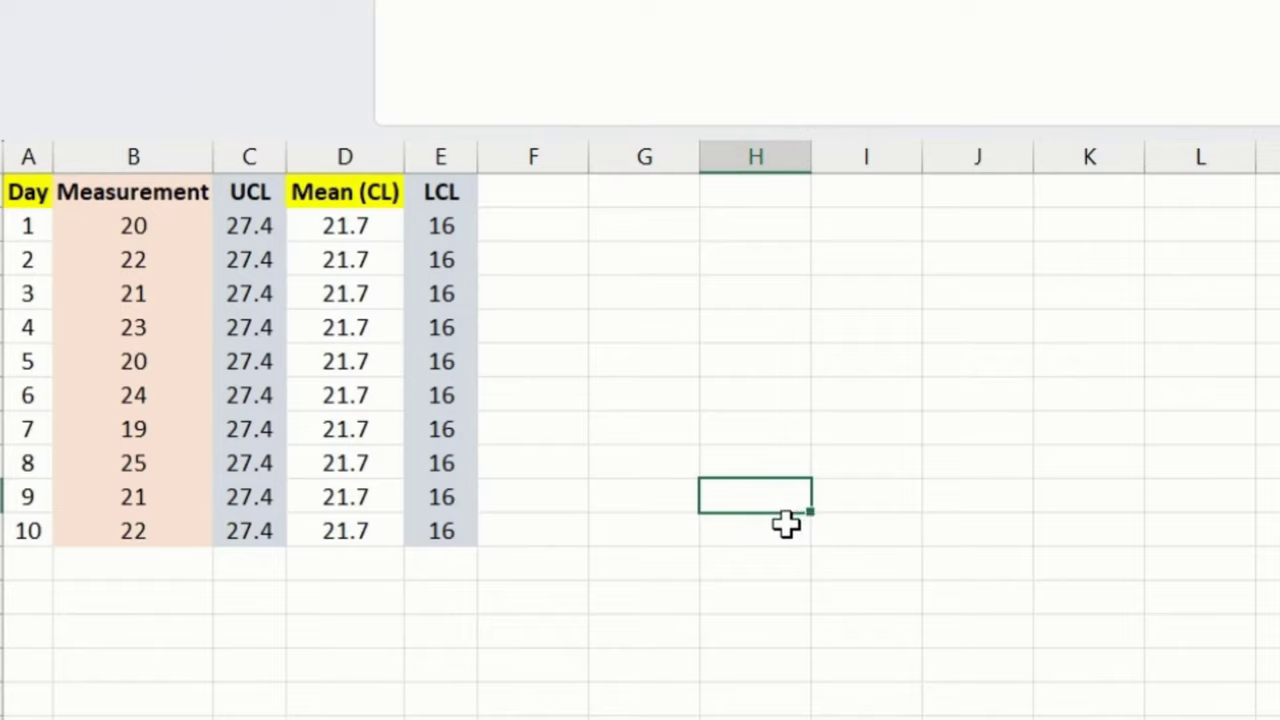
left_click_drag(33, 194, 77, 521)
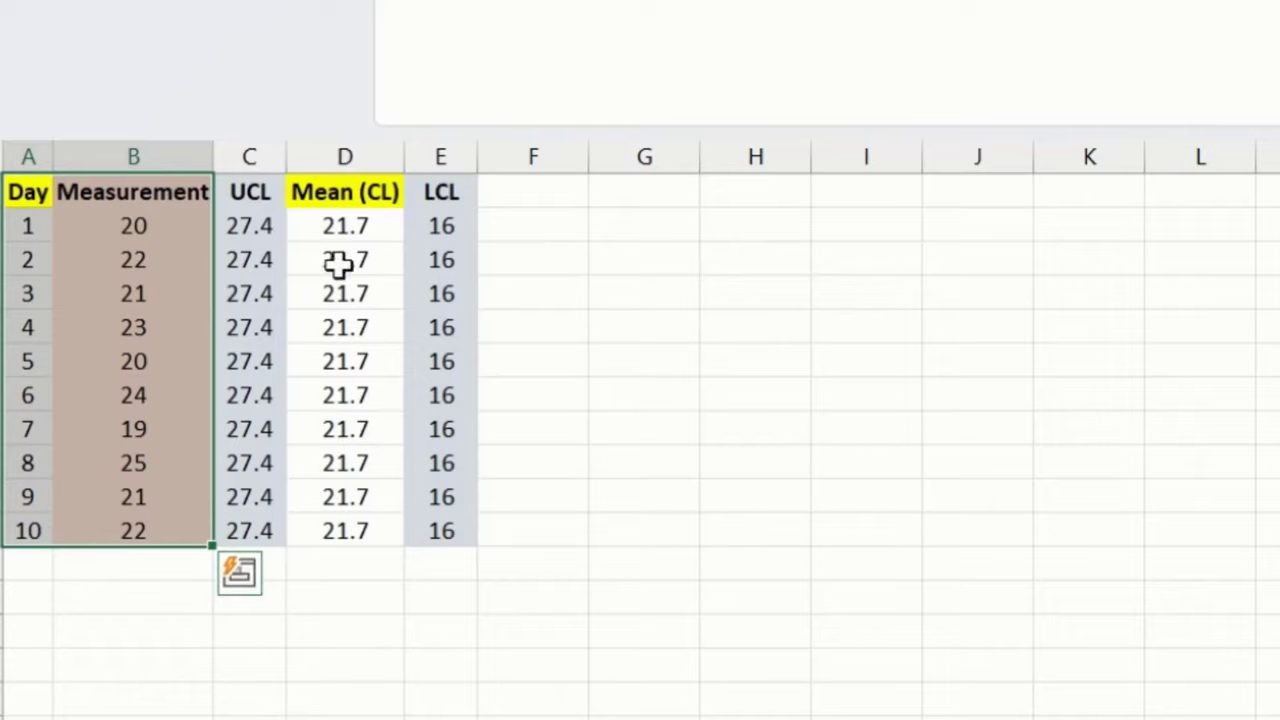
left_click(366, 224)
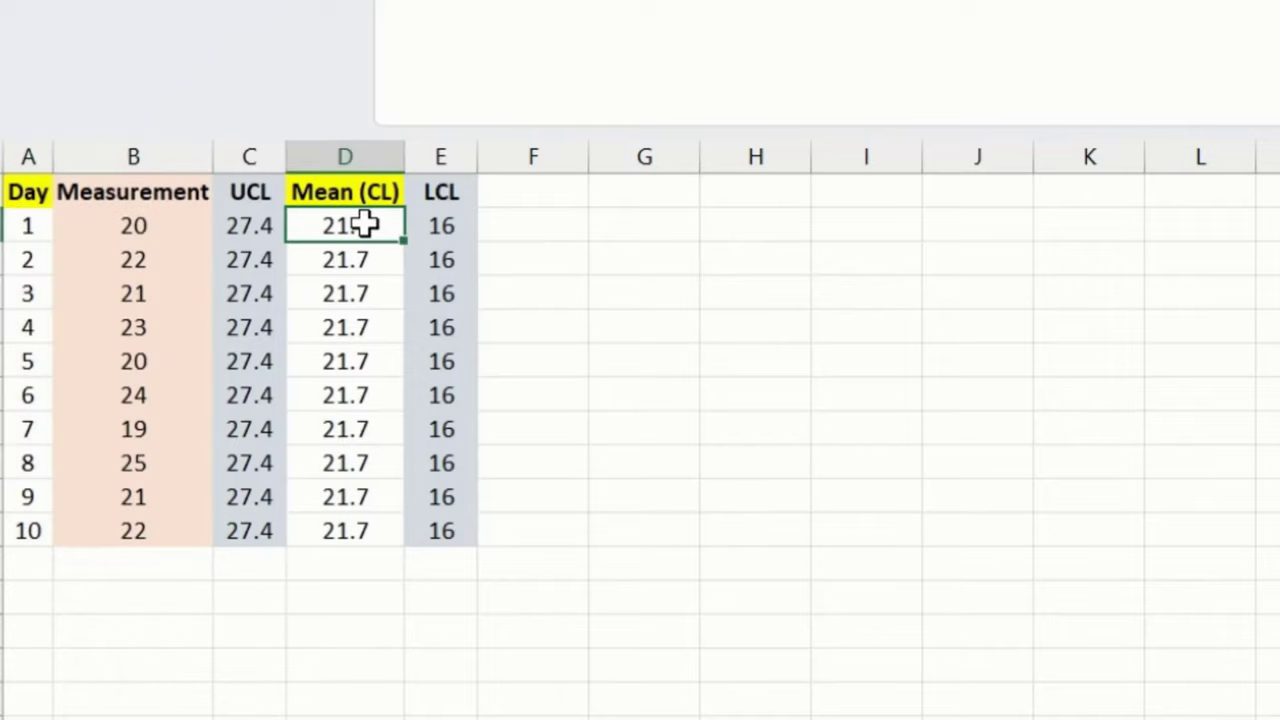
left_click(265, 218)
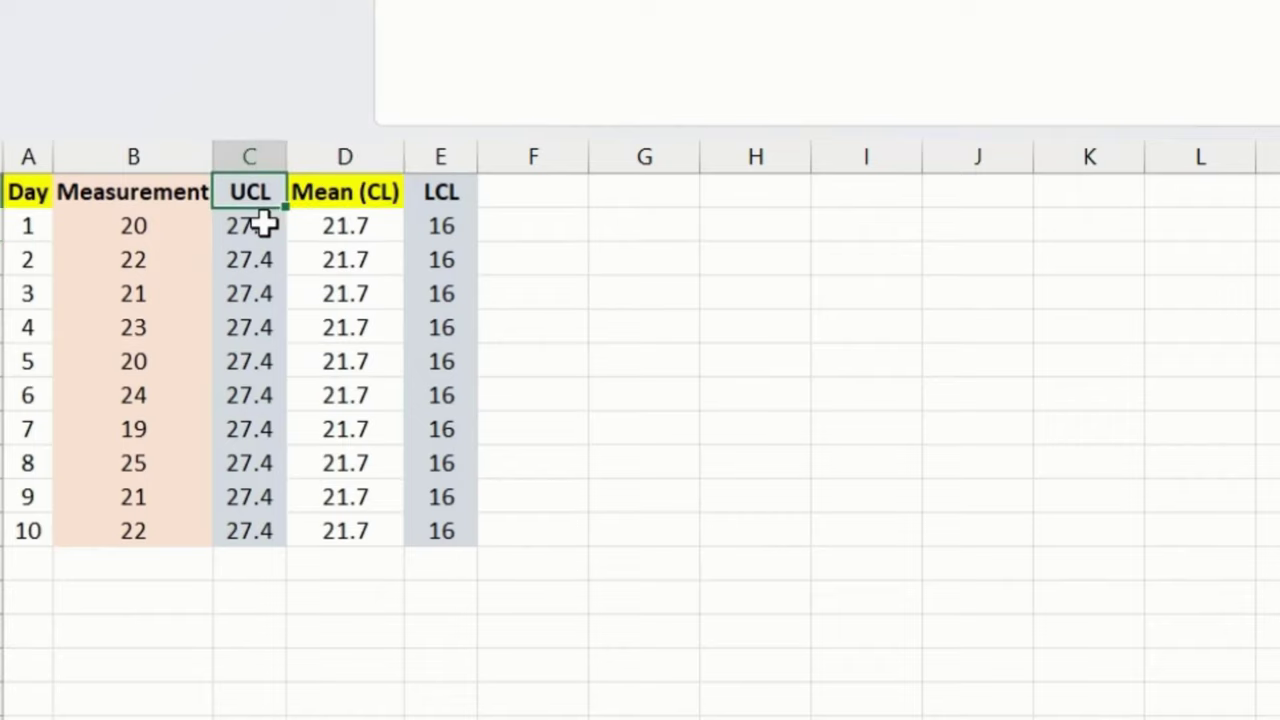
left_click(440, 195)
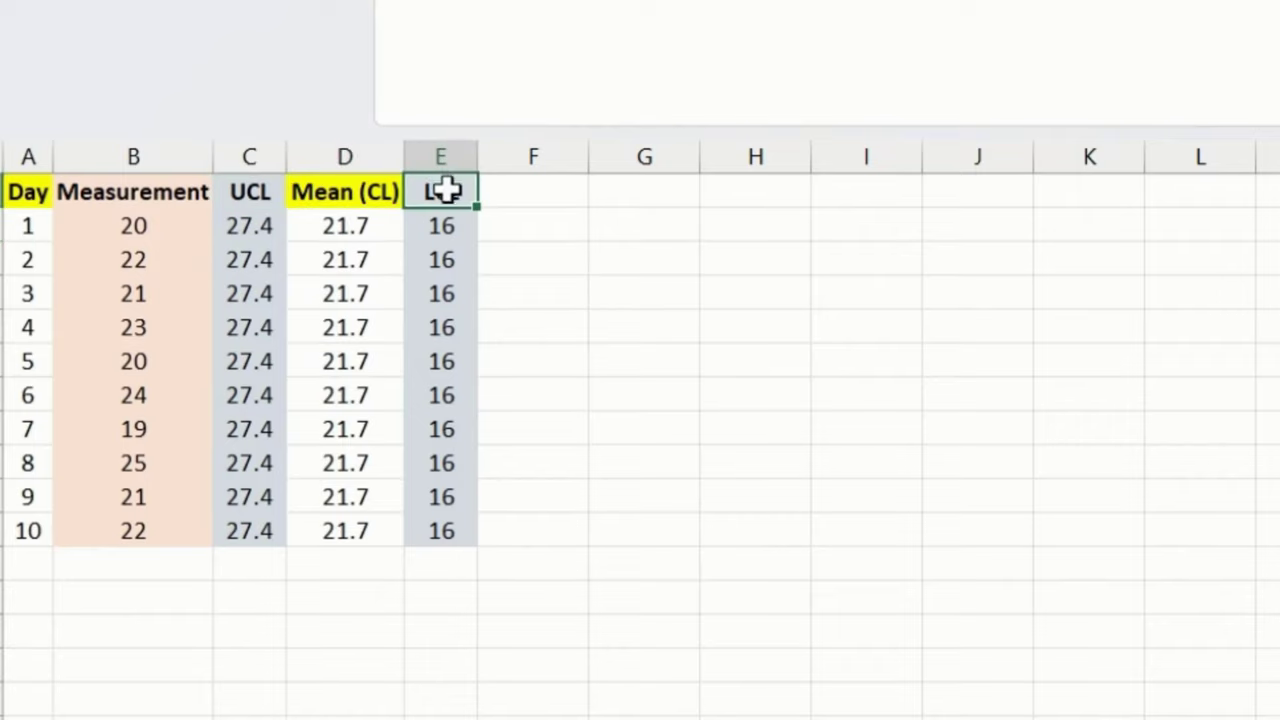
left_click(449, 229)
left_click_drag(251, 218, 428, 515)
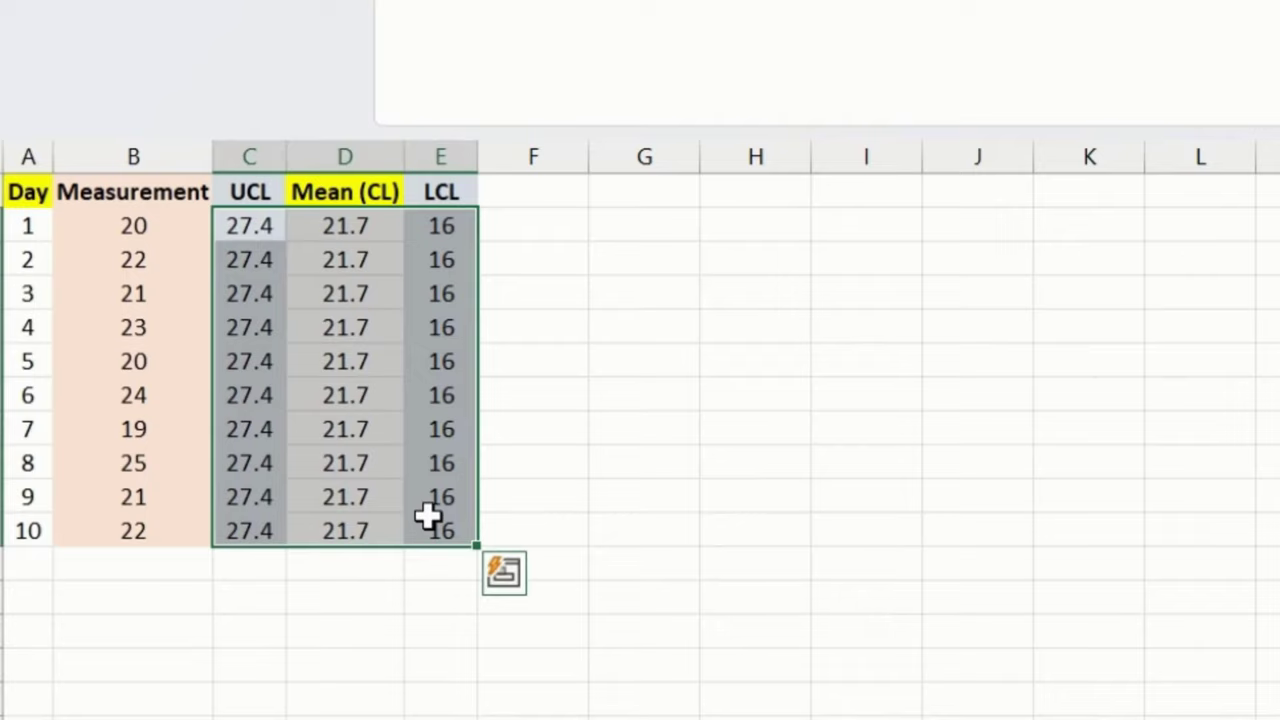
left_click(280, 258)
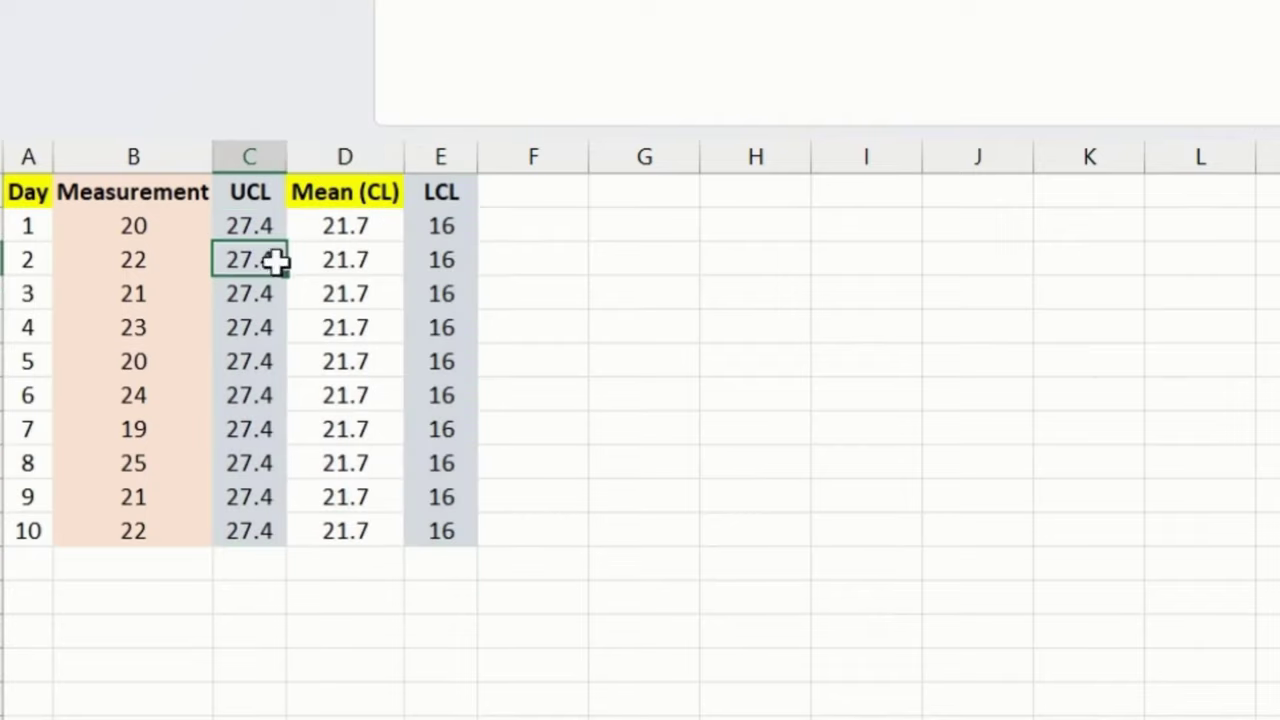
left_click(385, 260)
left_click(485, 262)
left_click(460, 262)
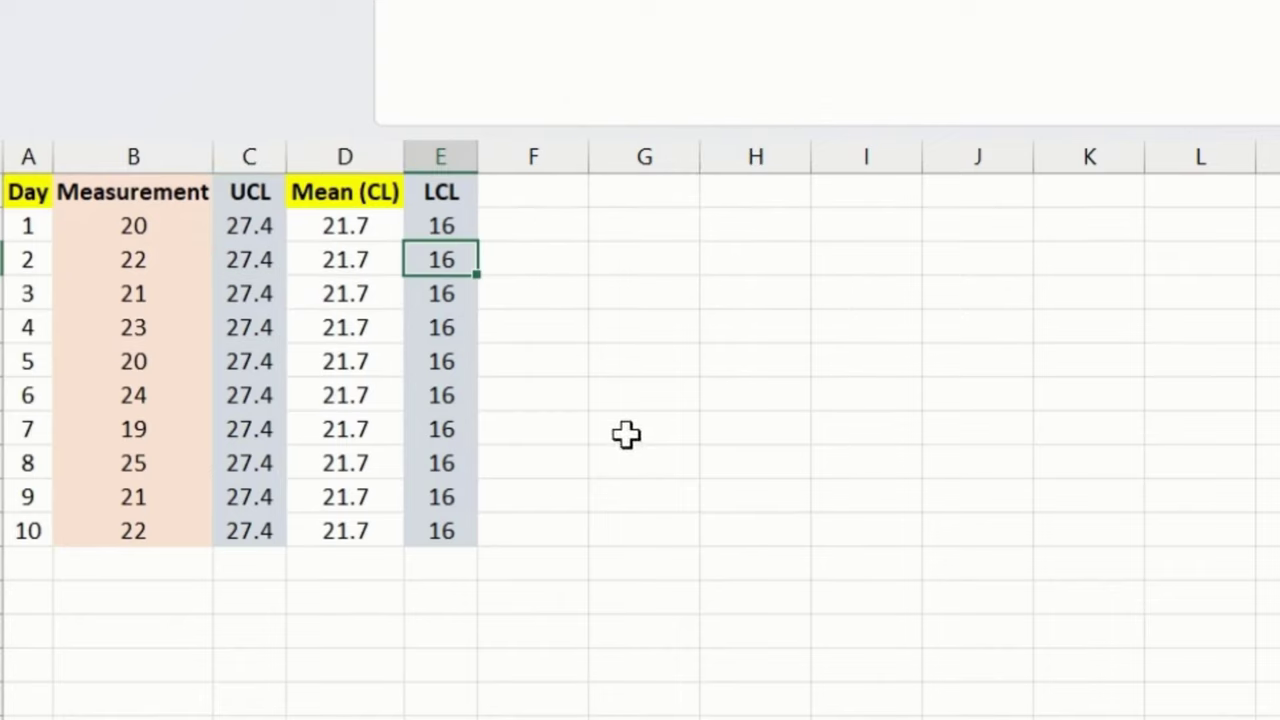
left_click(540, 460)
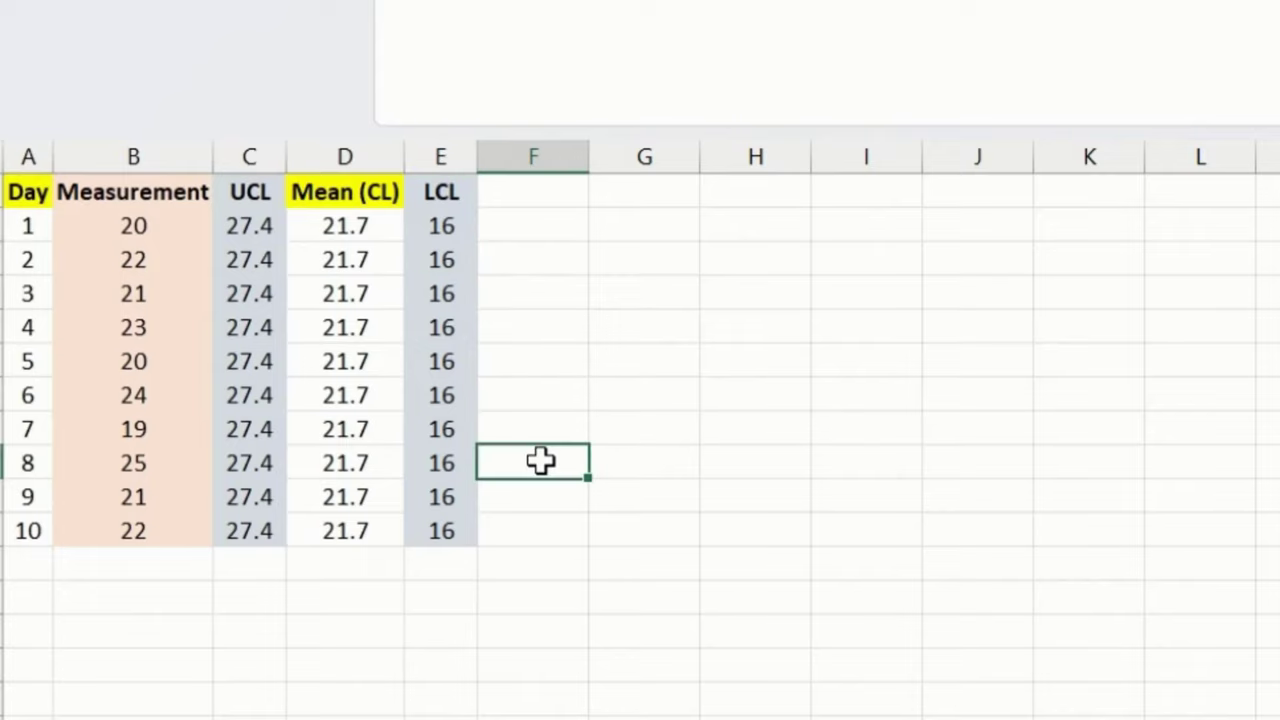
left_click_drag(137, 194, 412, 537)
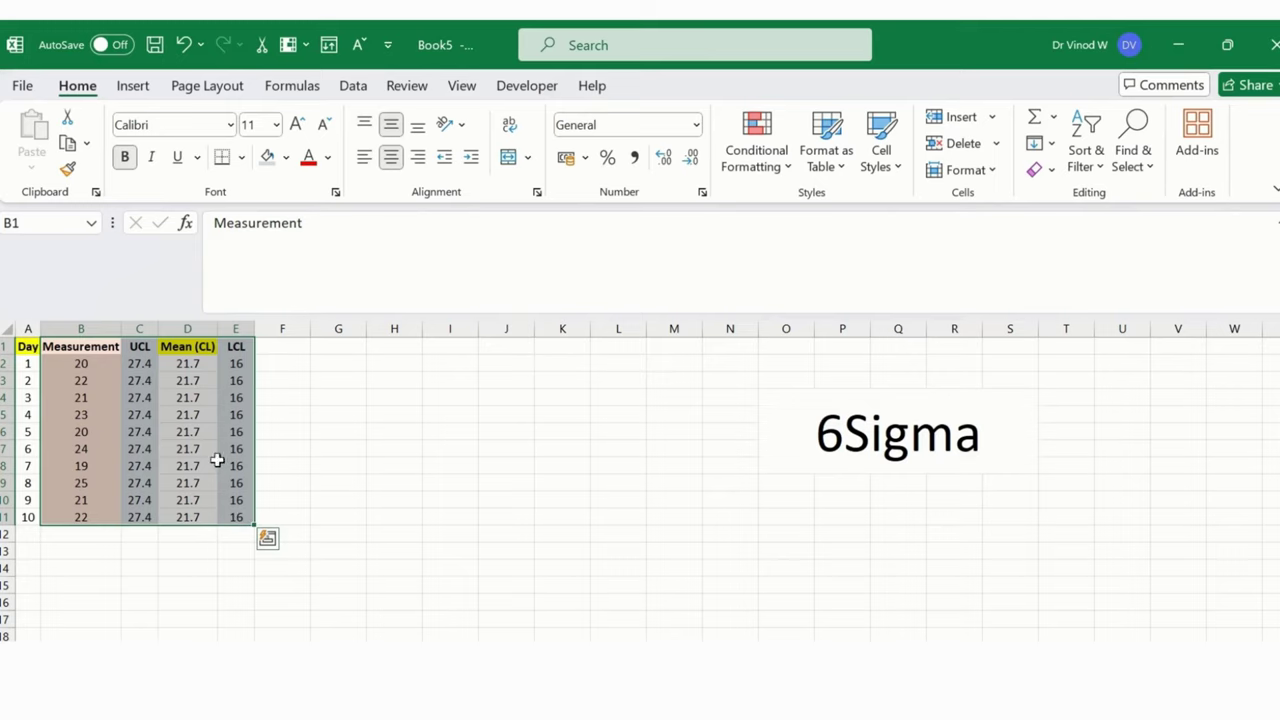
Step: Insert a basic 2-D Line chart from the Insert tab's line chart choices
left_click(134, 87)
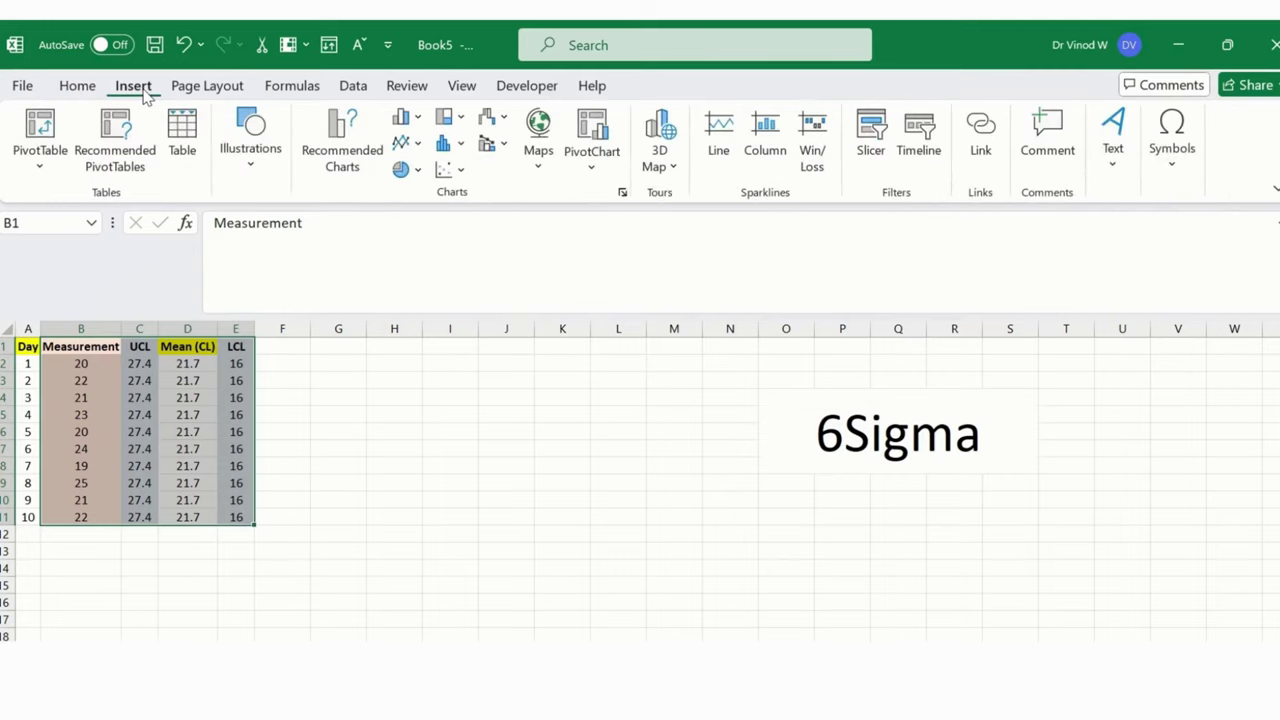
left_click(418, 144)
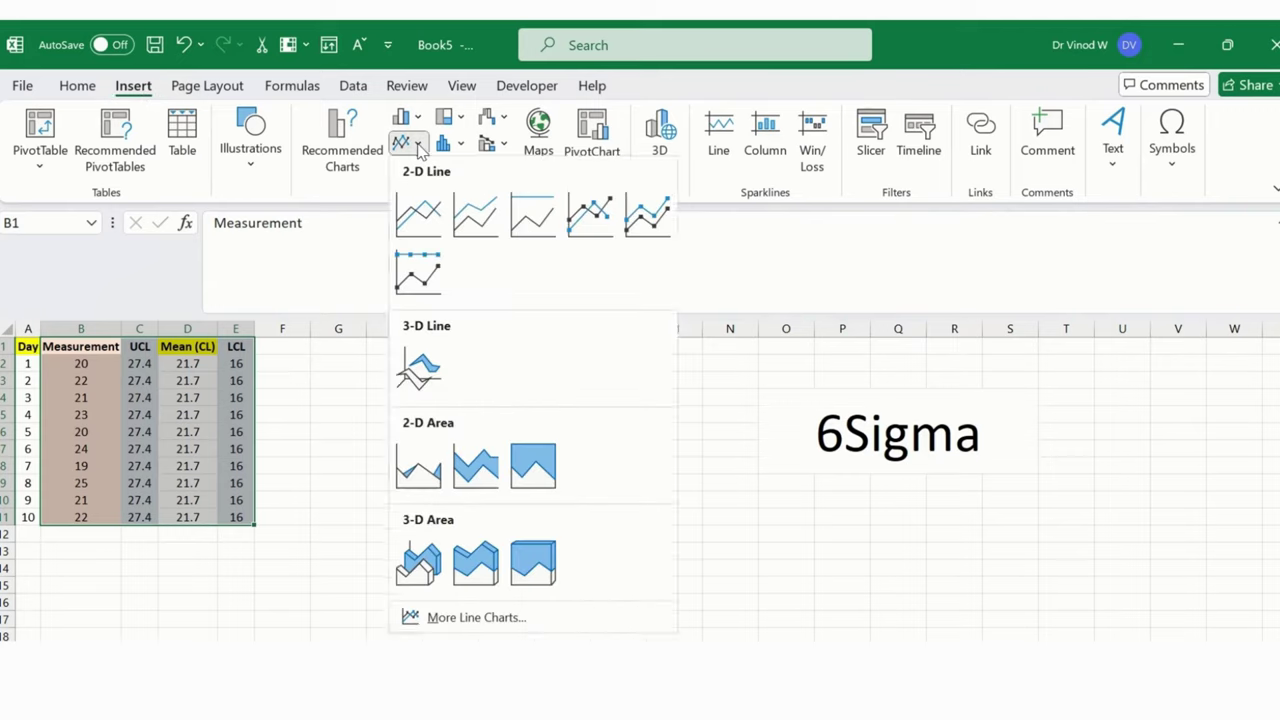
left_click(418, 225)
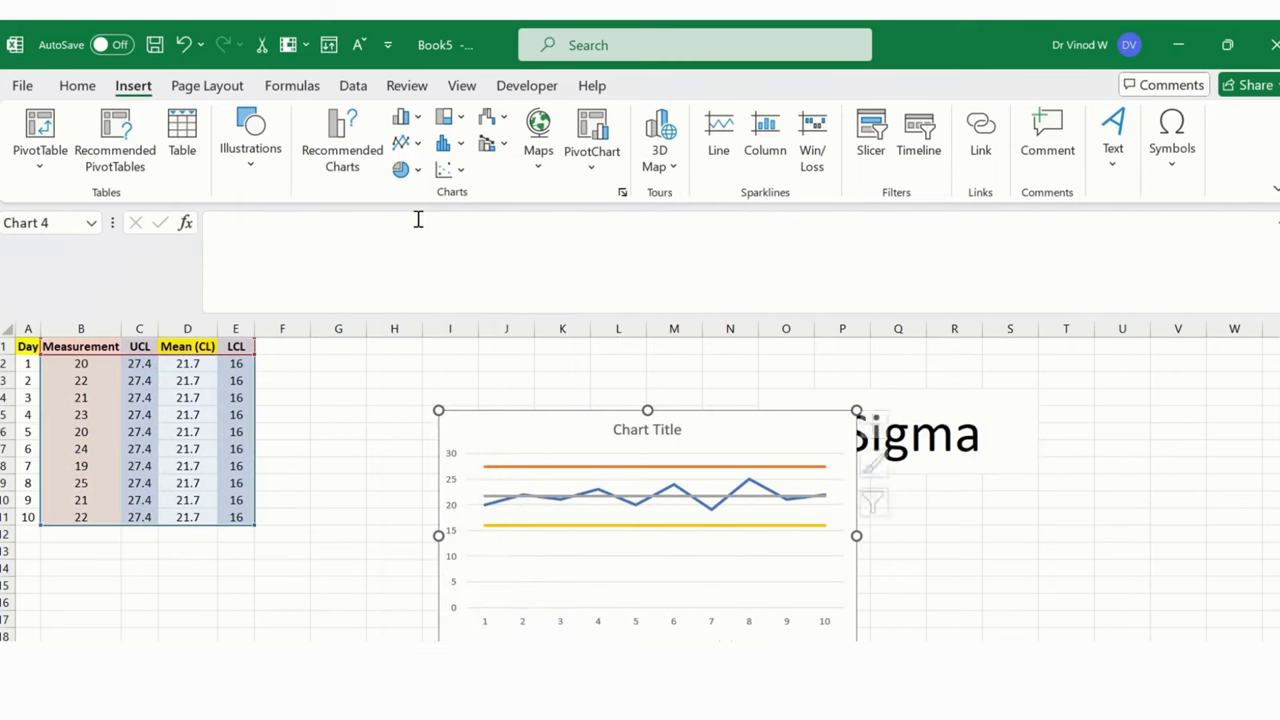
Step: Move the chart beside the table, enlarge it slightly, and set the legend to Left
left_click_drag(729, 437, 614, 347)
left_click_drag(757, 595, 771, 609)
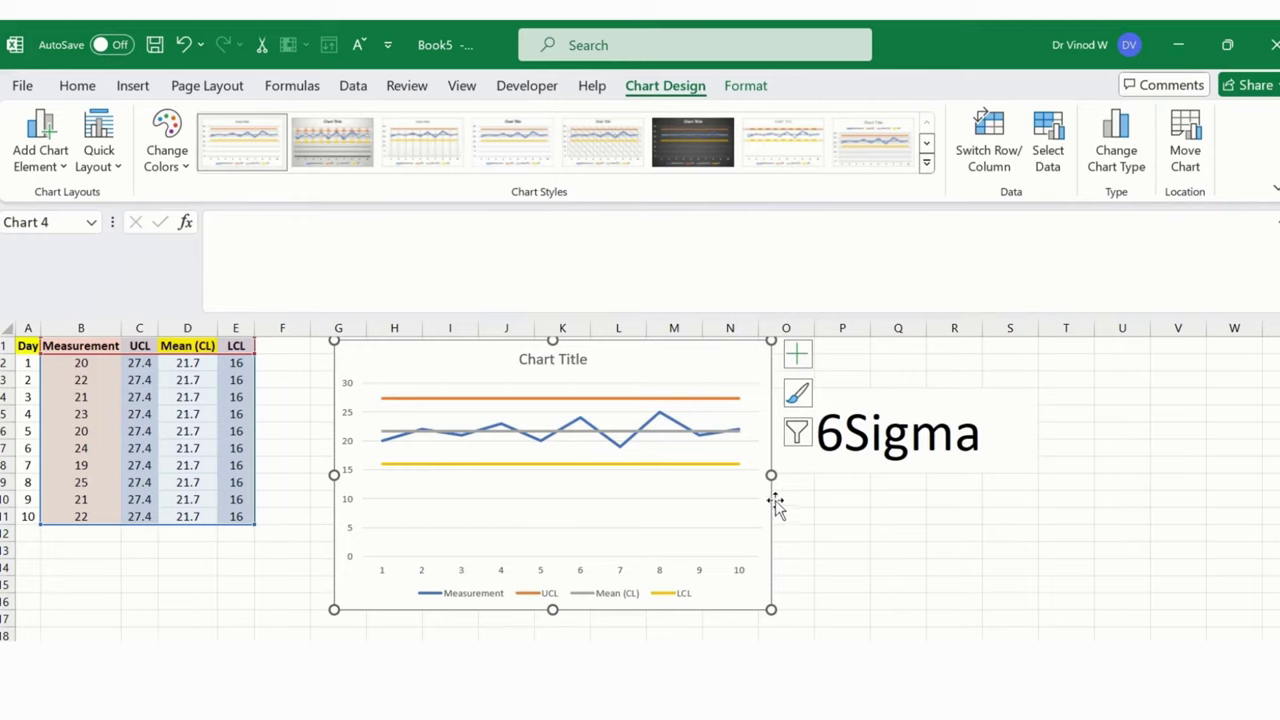
left_click(797, 355)
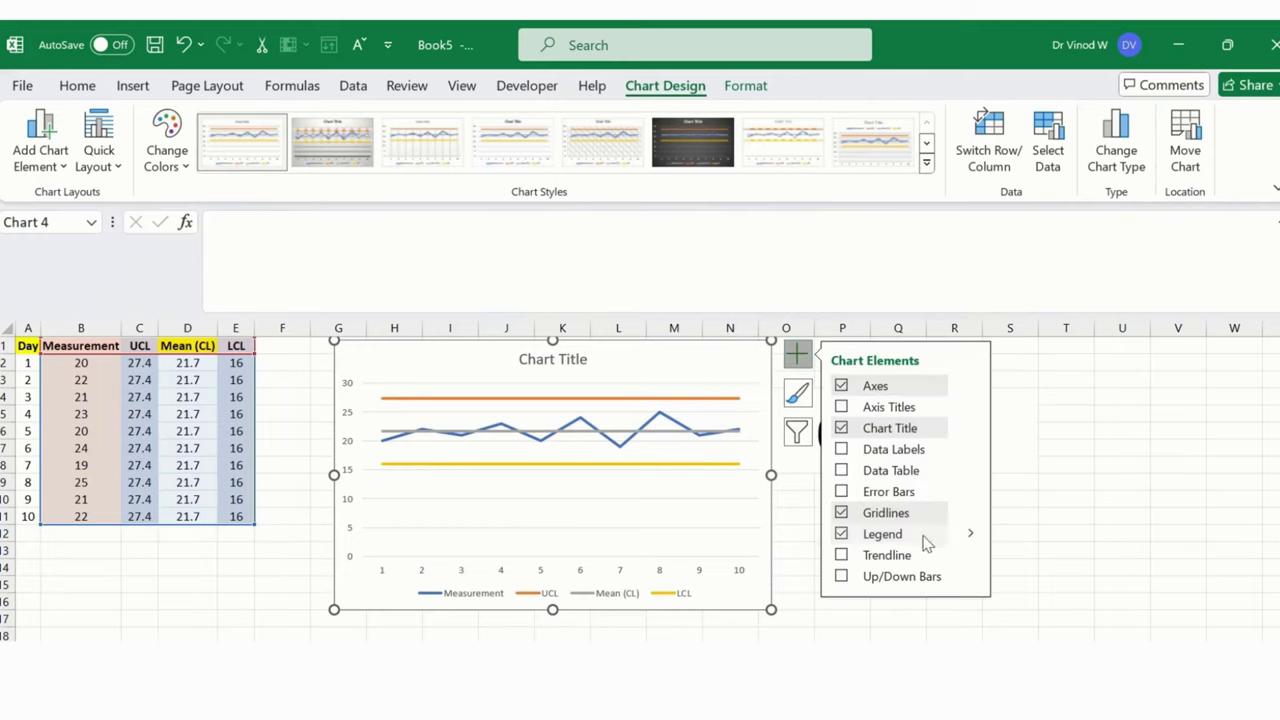
left_click(975, 540)
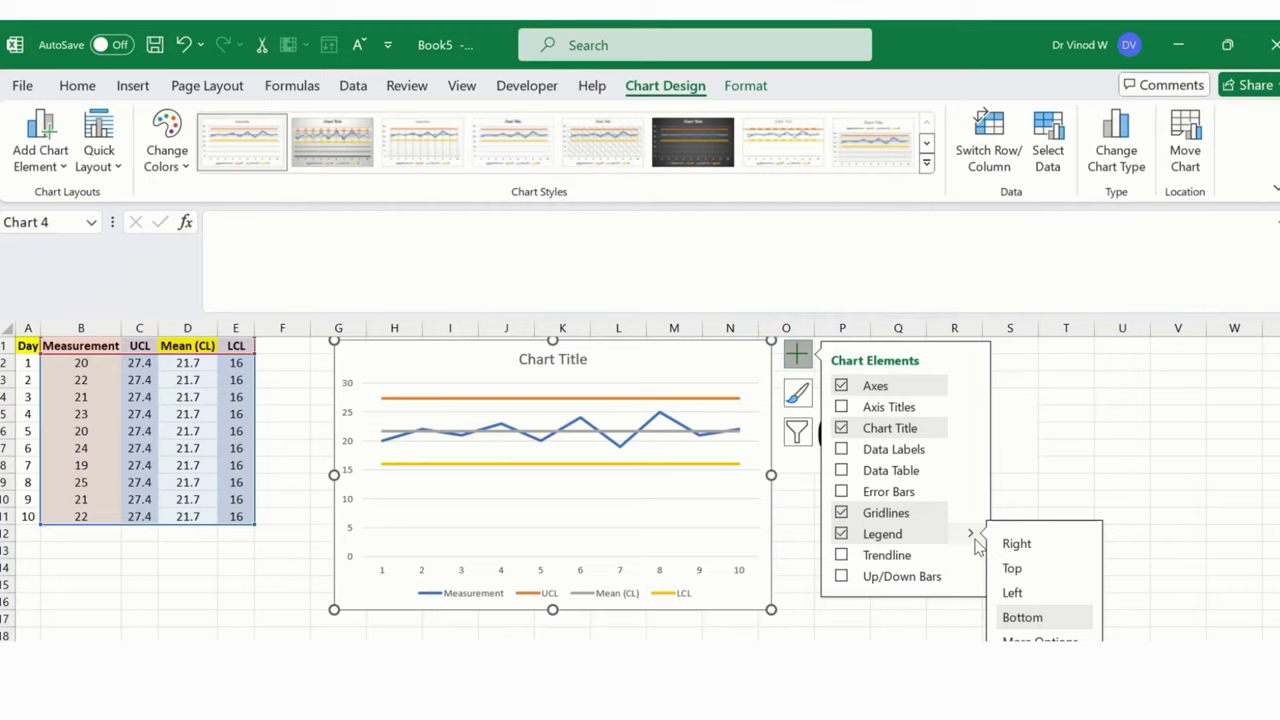
left_click(1012, 543)
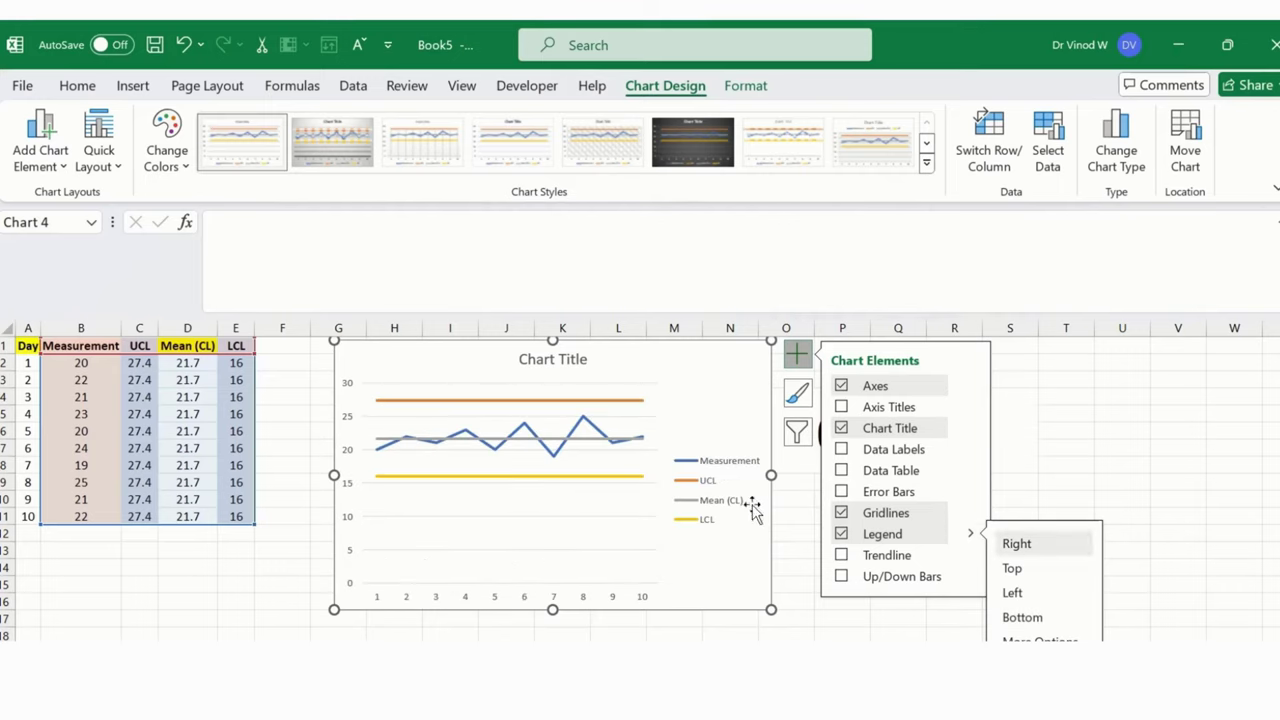
left_click(1026, 596)
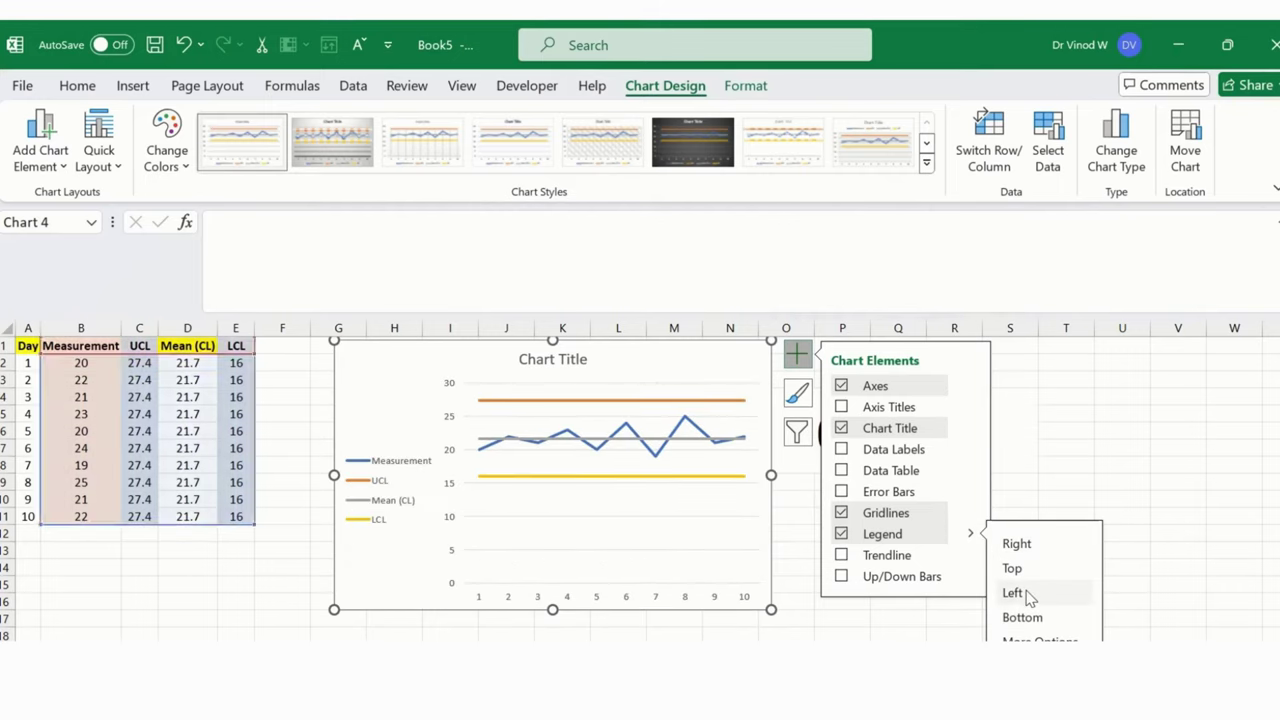
Step: Replace the chart title with 'Control Chart'
left_click(684, 360)
left_click(551, 360)
left_click_drag(537, 360, 614, 366)
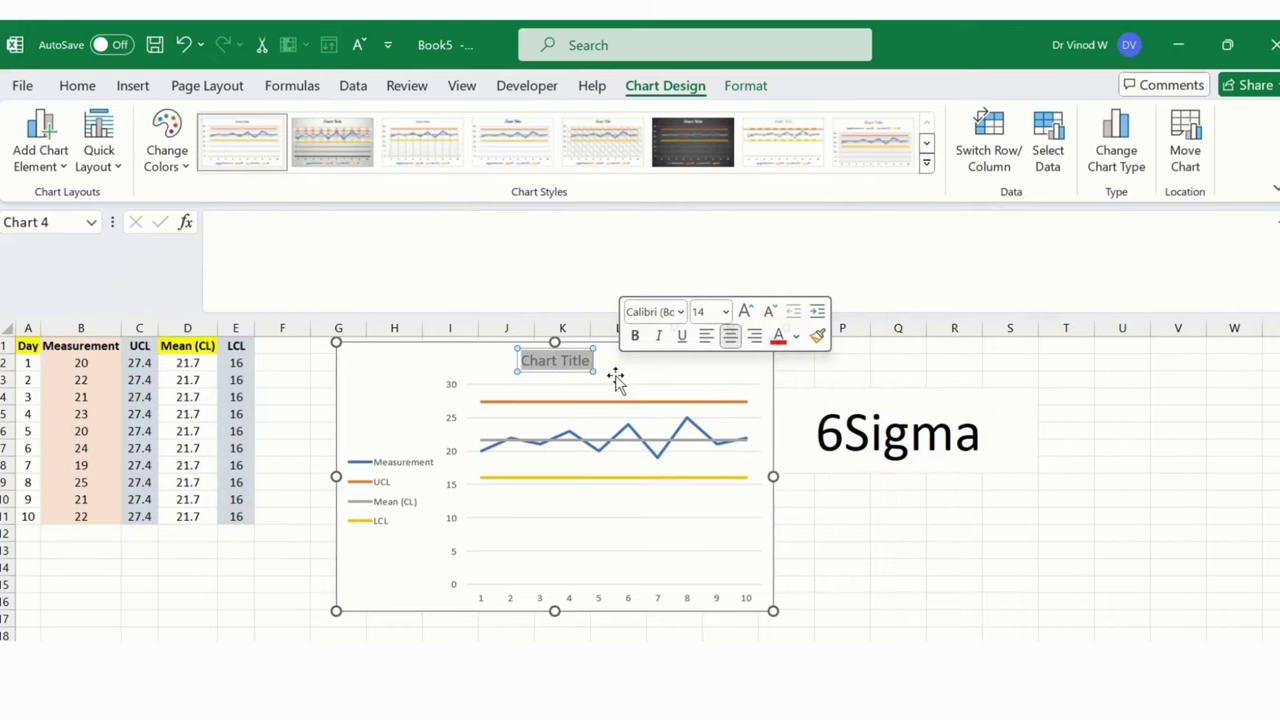
type("cO")
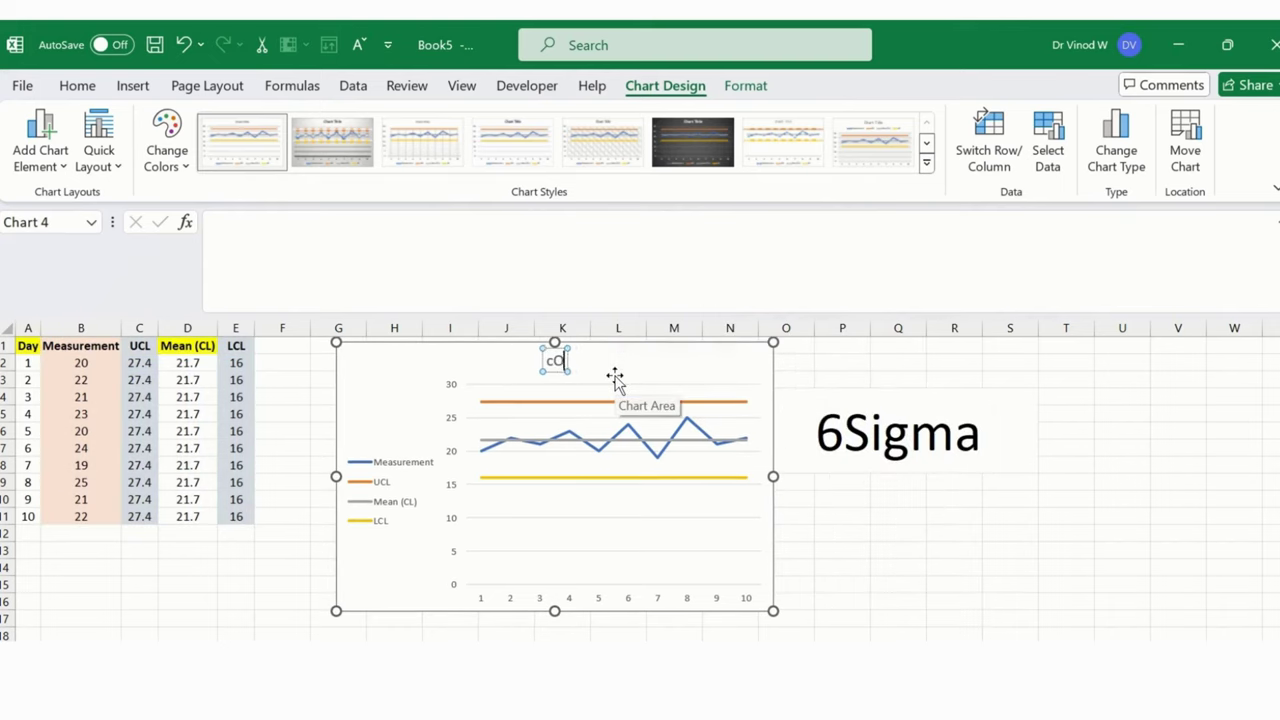
type("ntrol Chart")
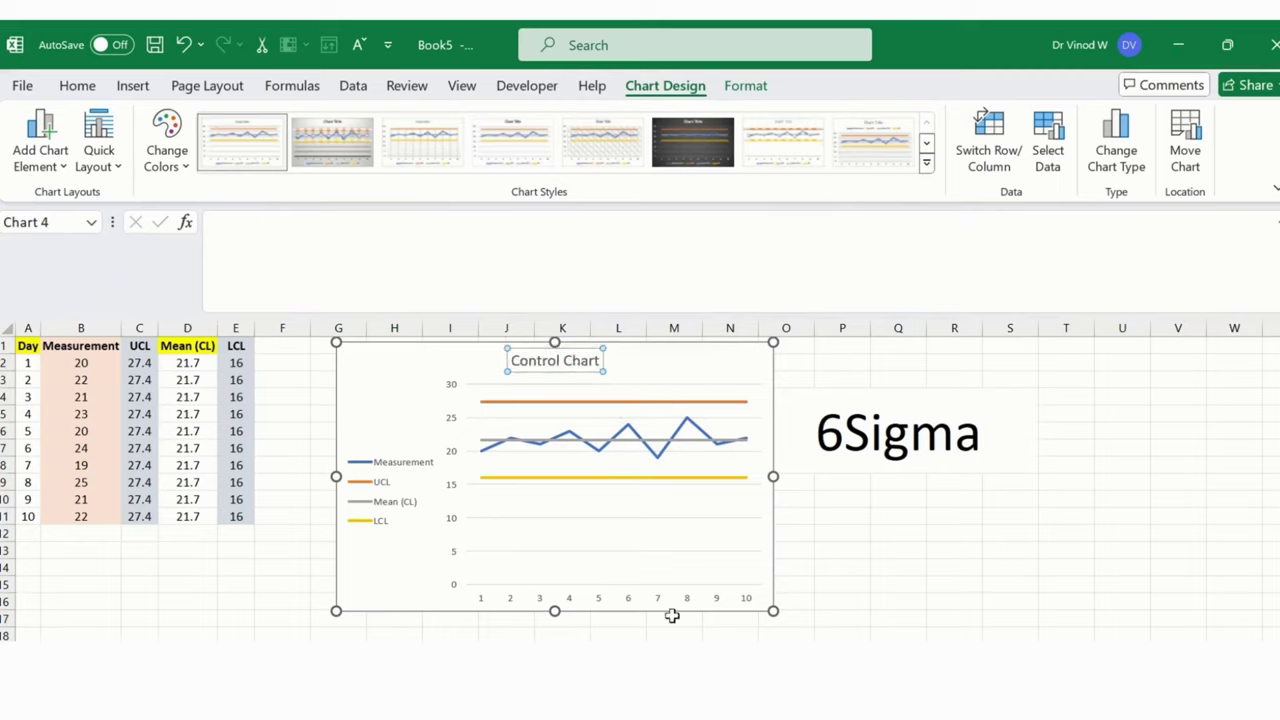
Step: Set the legend position to Top in Format Legend, then close the formatting pane
right_click(392, 506)
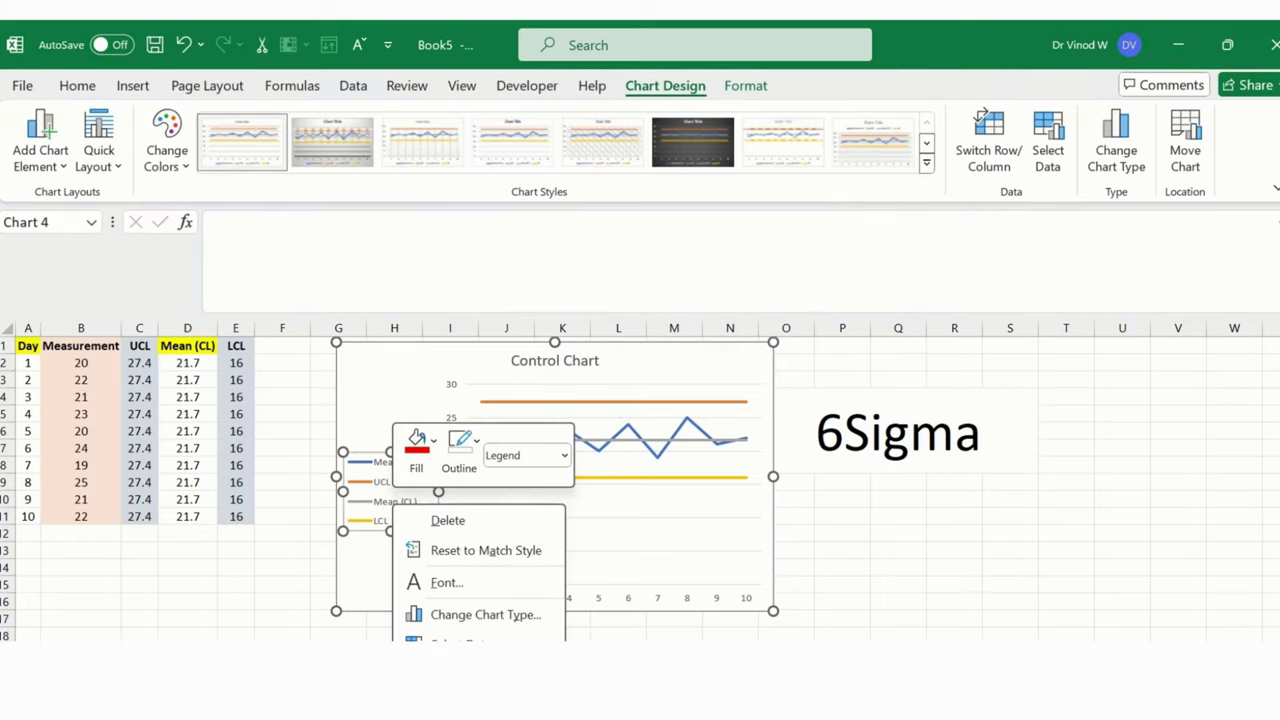
left_click(480, 638)
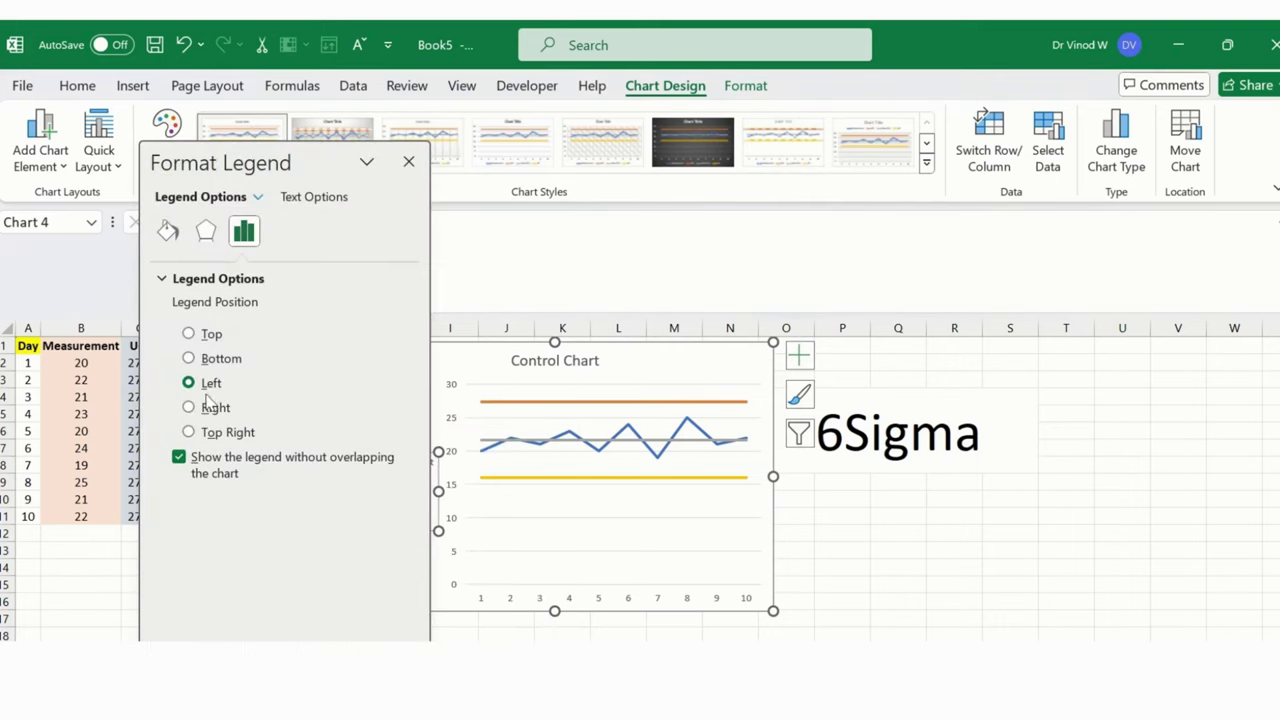
left_click(190, 334)
left_click(679, 352)
left_click(757, 560)
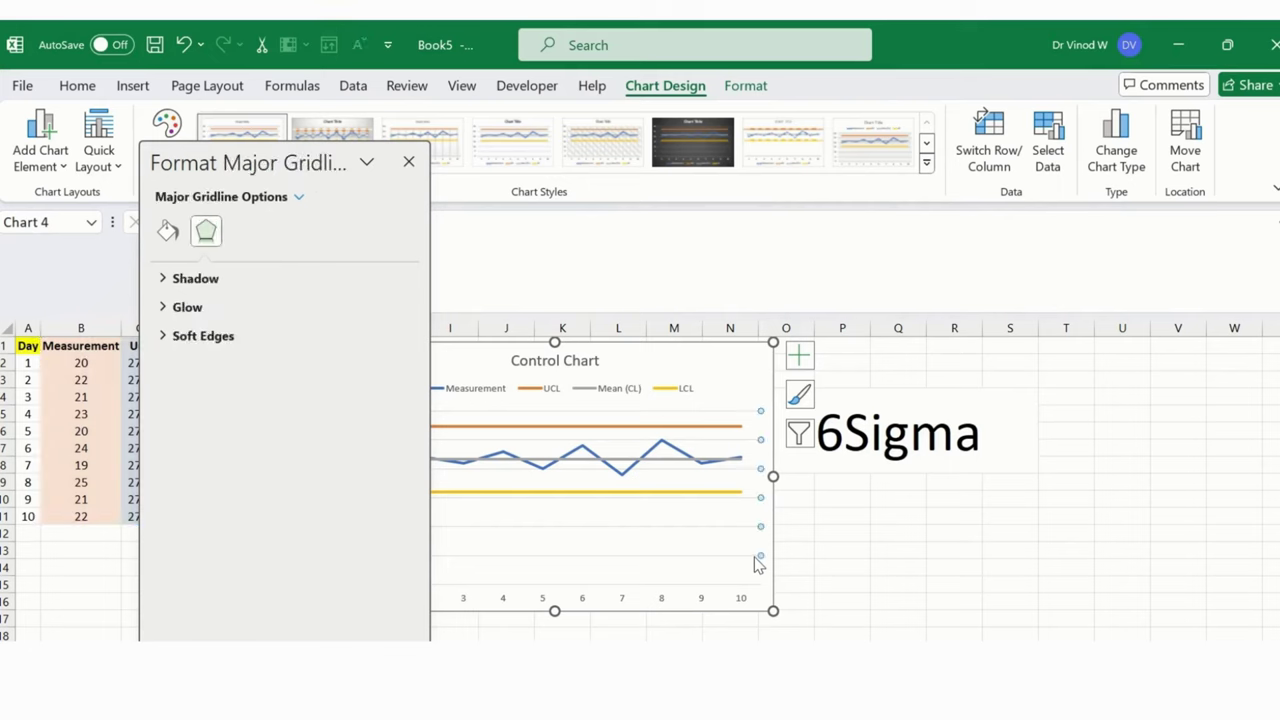
left_click(739, 381)
left_click(409, 162)
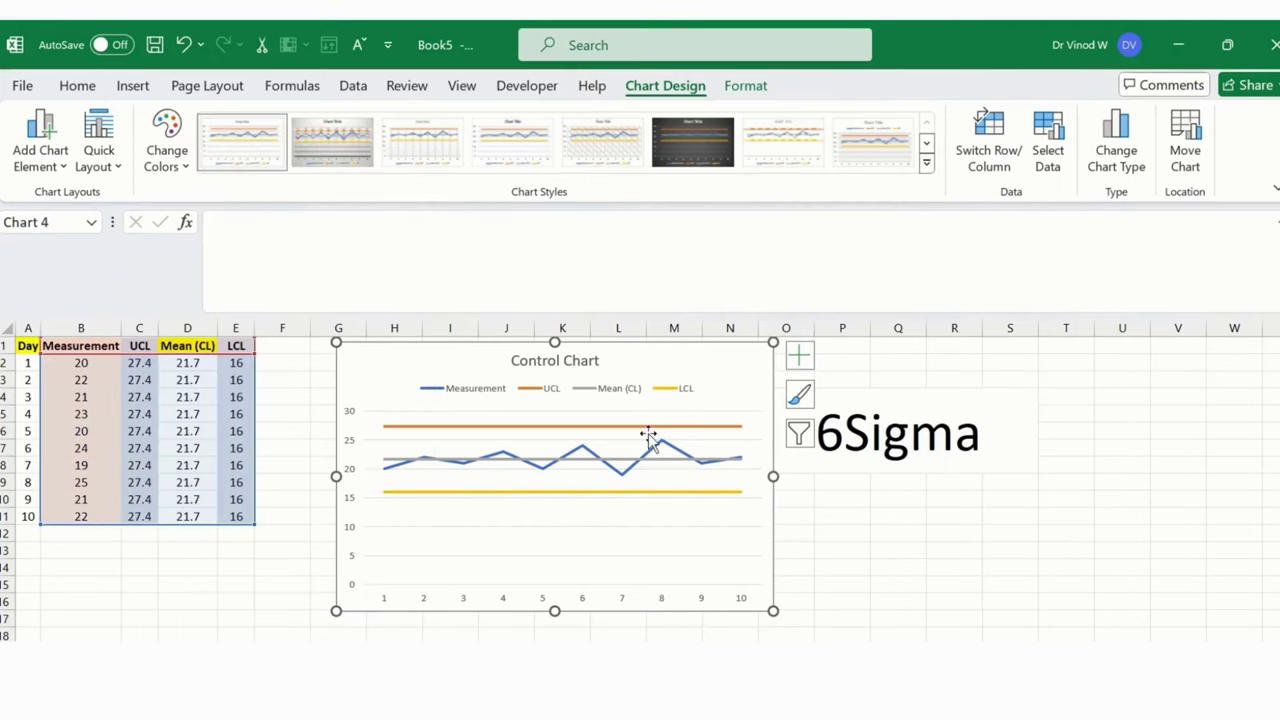
Step: Turn off the chart's horizontal gridlines, leaving the data table off
left_click(797, 358)
left_click(844, 515)
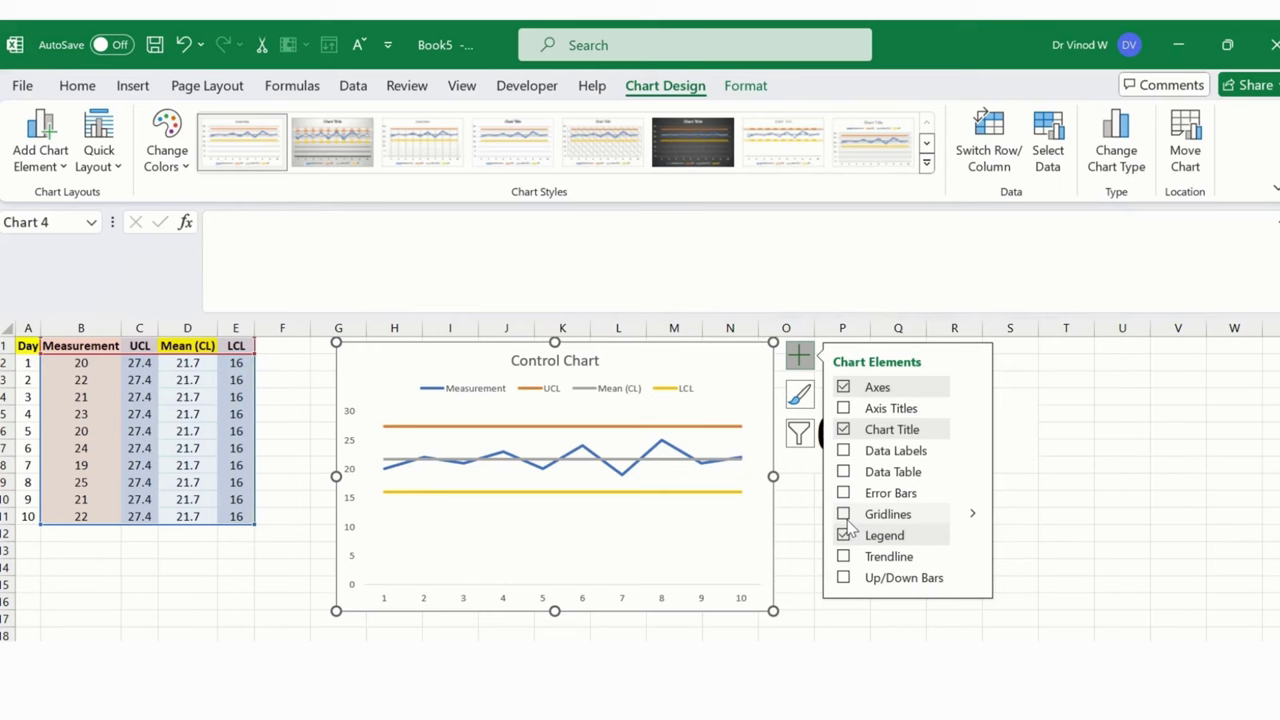
left_click(859, 474)
left_click(844, 472)
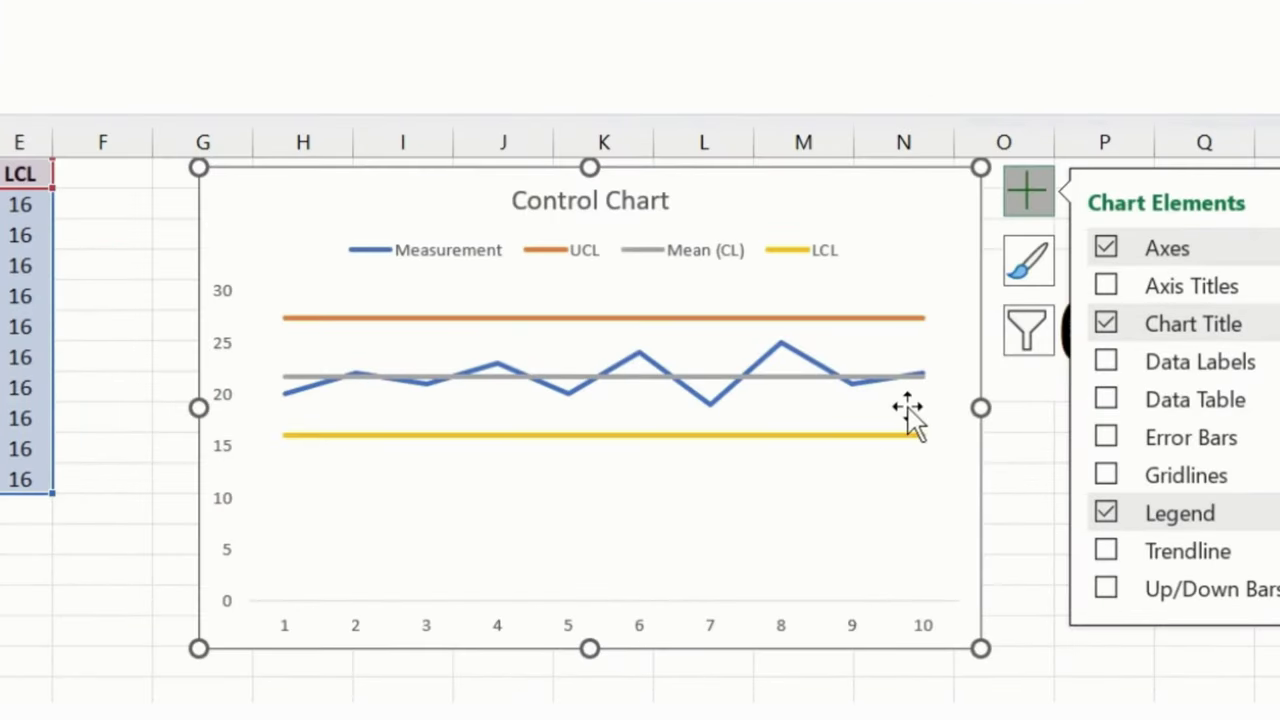
Step: Move the chart left and enlarge it toward the bottom right beside the table
left_click(788, 349)
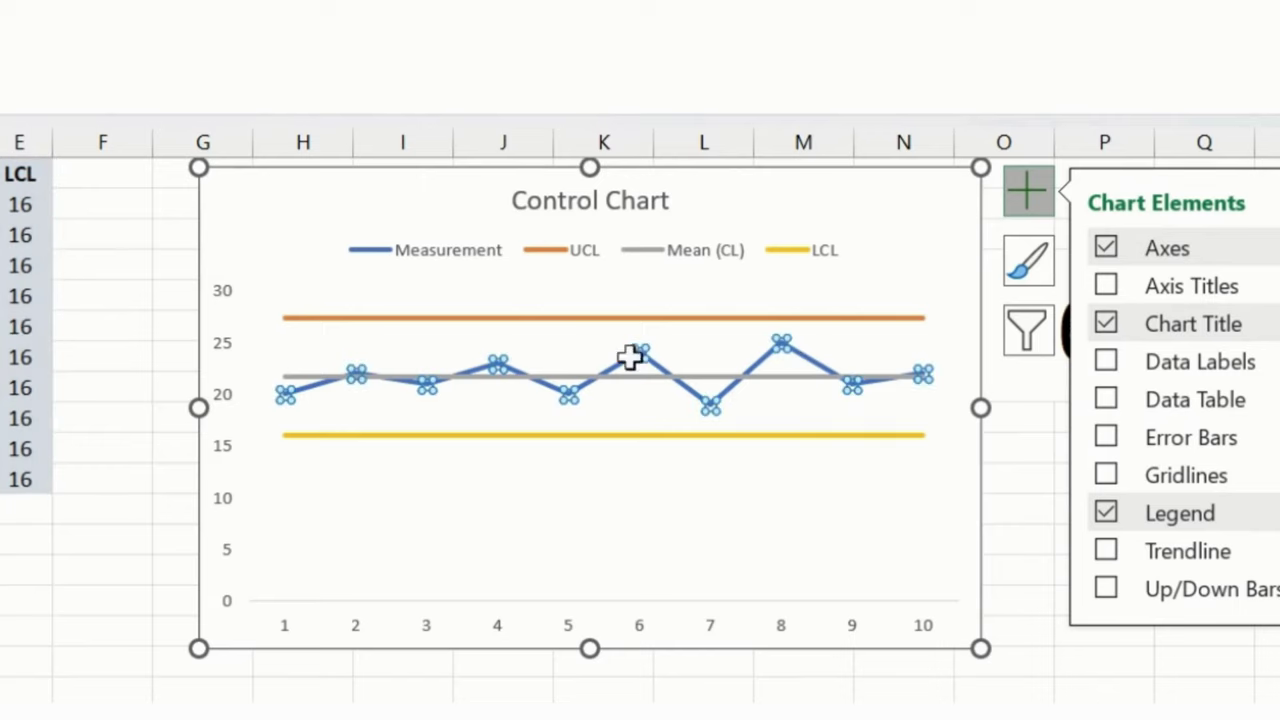
left_click_drag(860, 200, 788, 192)
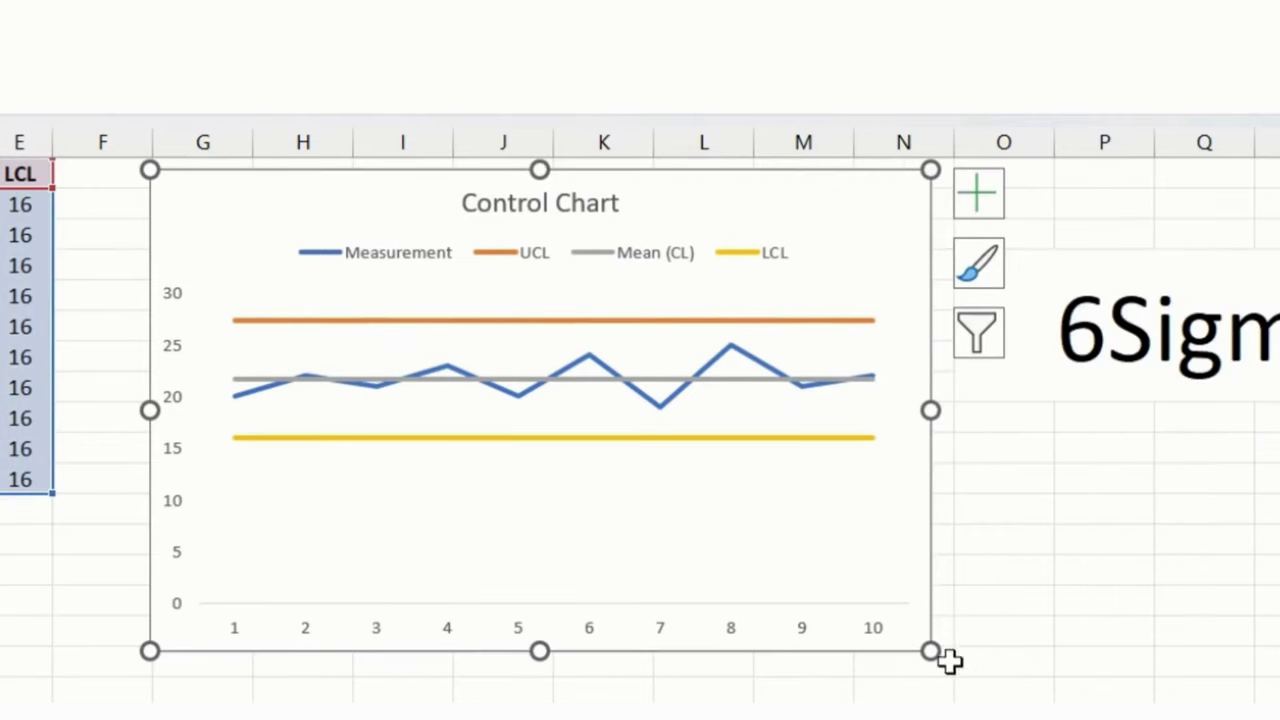
left_click_drag(932, 653, 1252, 680)
left_click_drag(1183, 230, 1106, 216)
left_click_drag(1082, 266, 1096, 272)
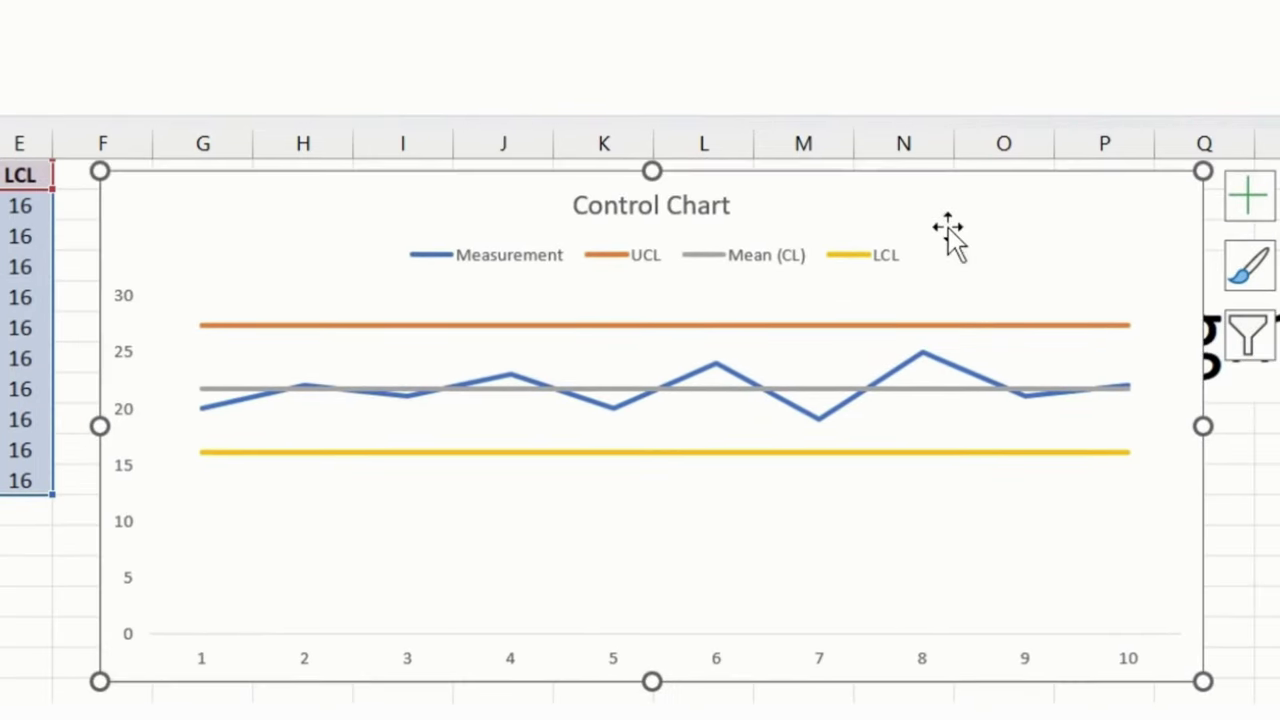
left_click(621, 338)
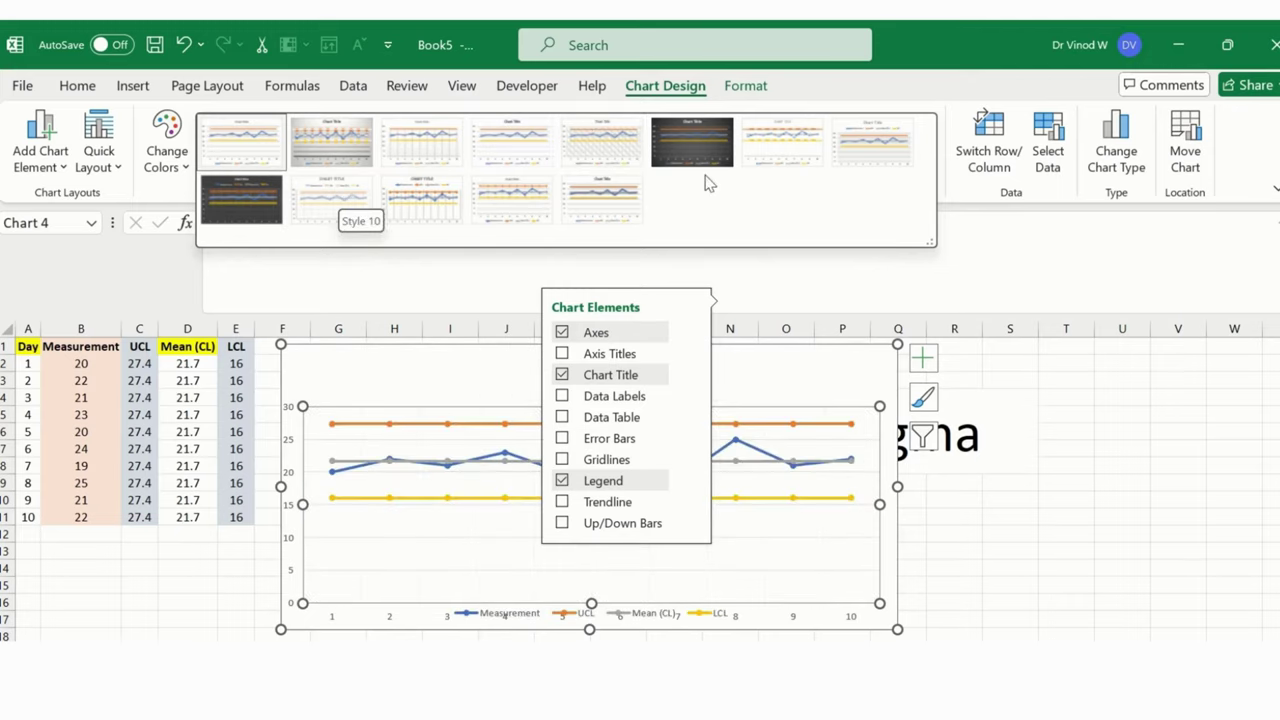
Step: Close the chart style previews without applying a style and deselect the chart
left_click(1058, 517)
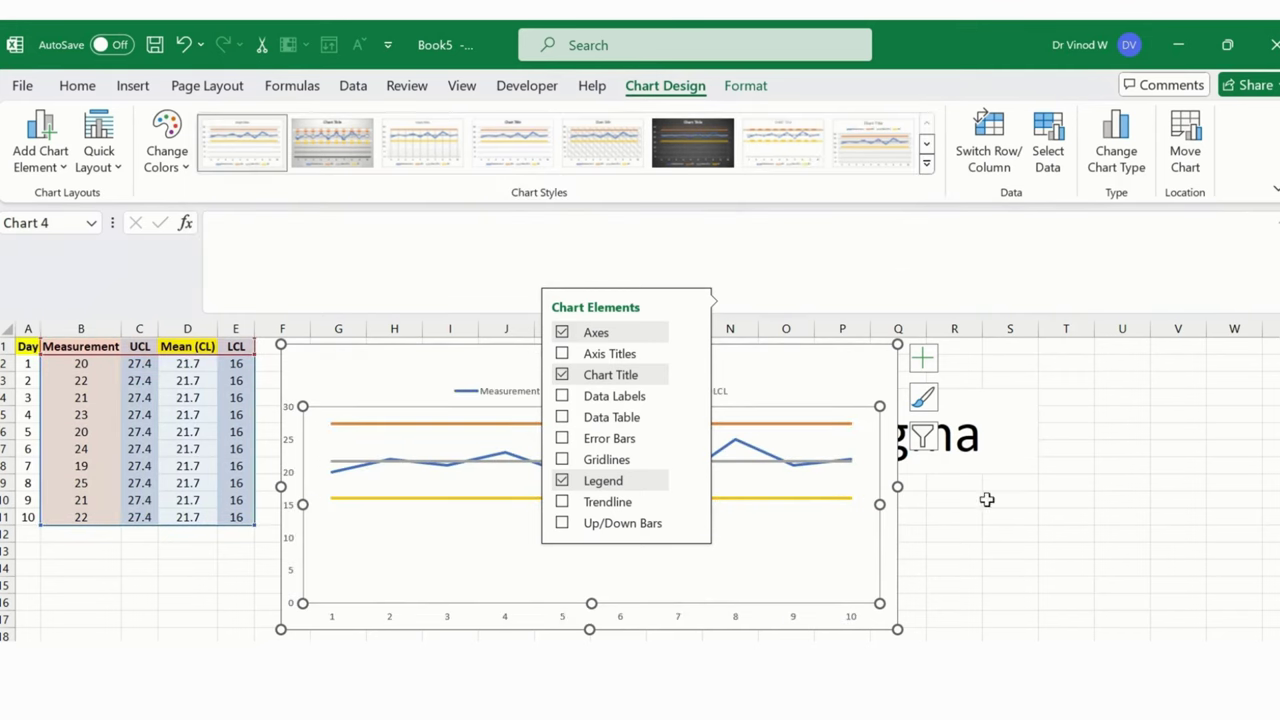
left_click(848, 372)
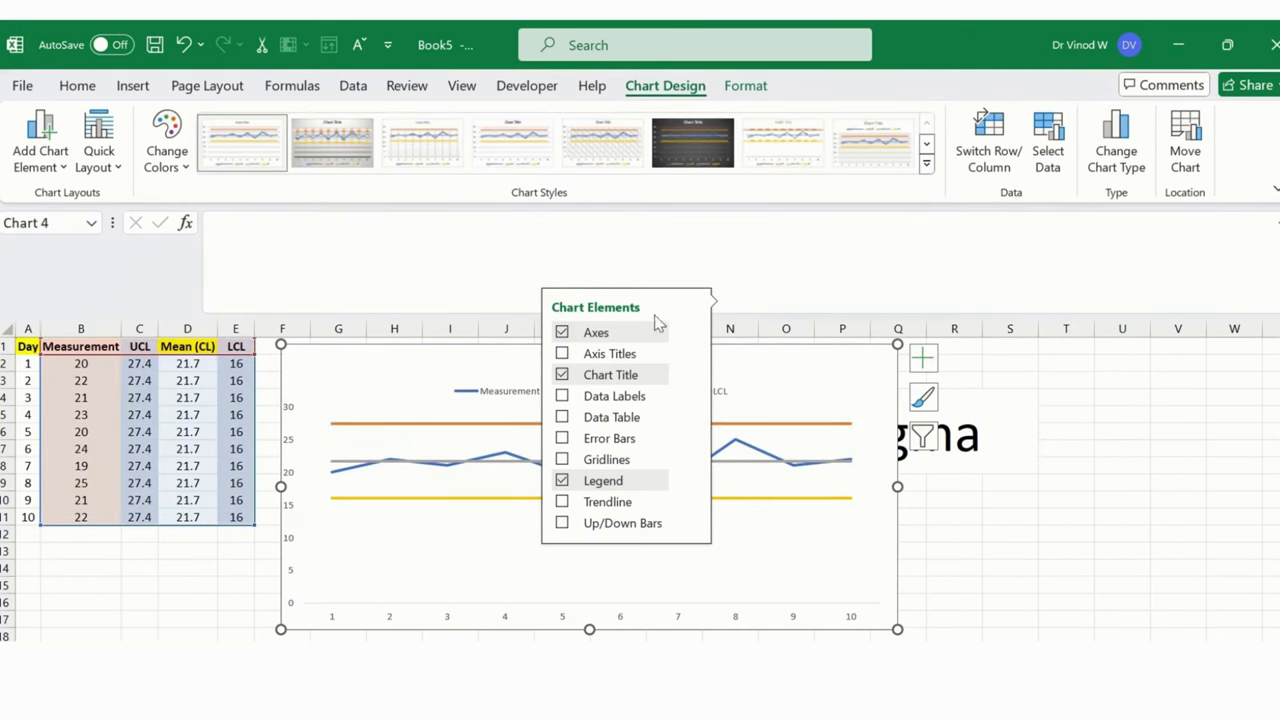
left_click(1024, 574)
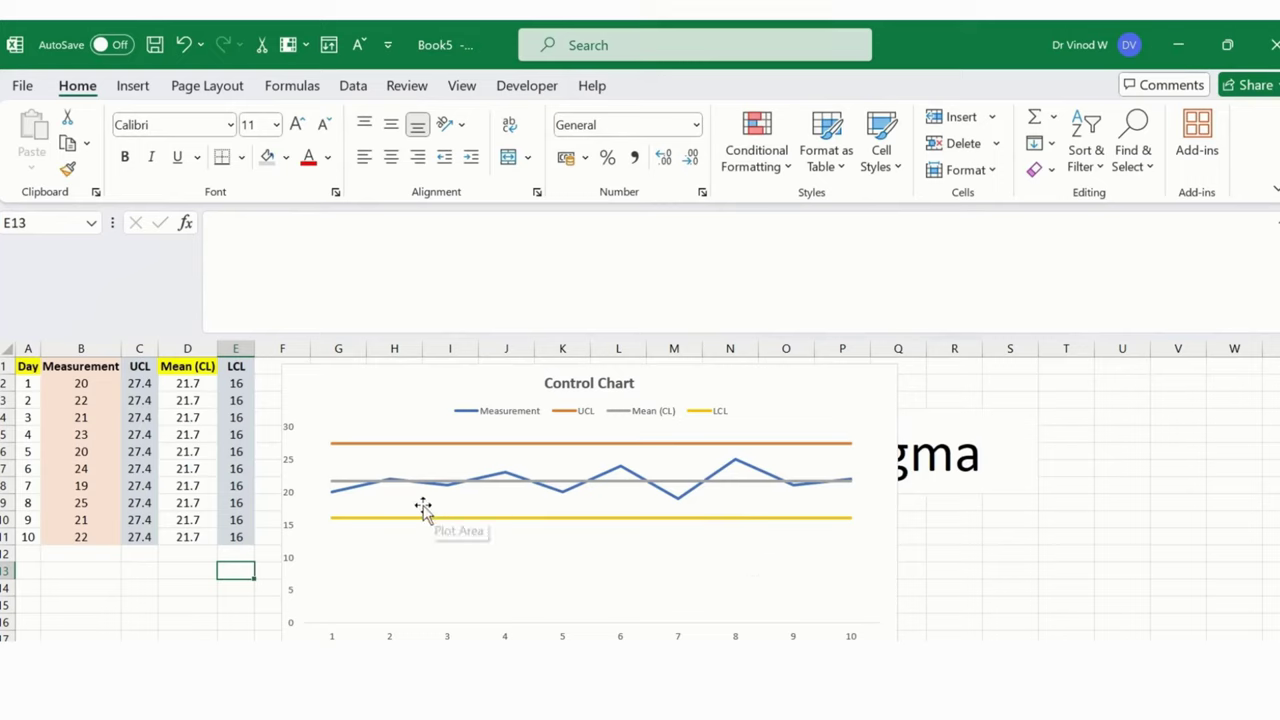
Step: Drag the Control Chart right to about column H, leaving a gap beside the data table
mouse_move(365, 497)
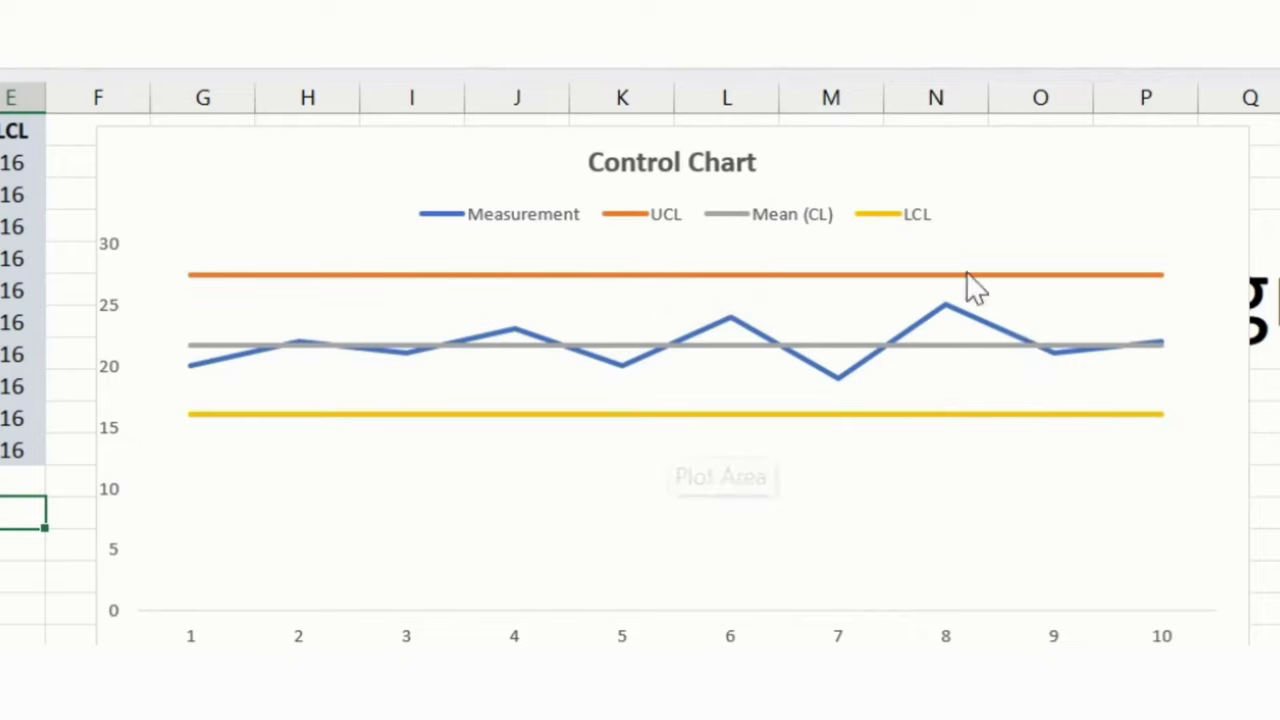
left_click_drag(877, 143, 1110, 150)
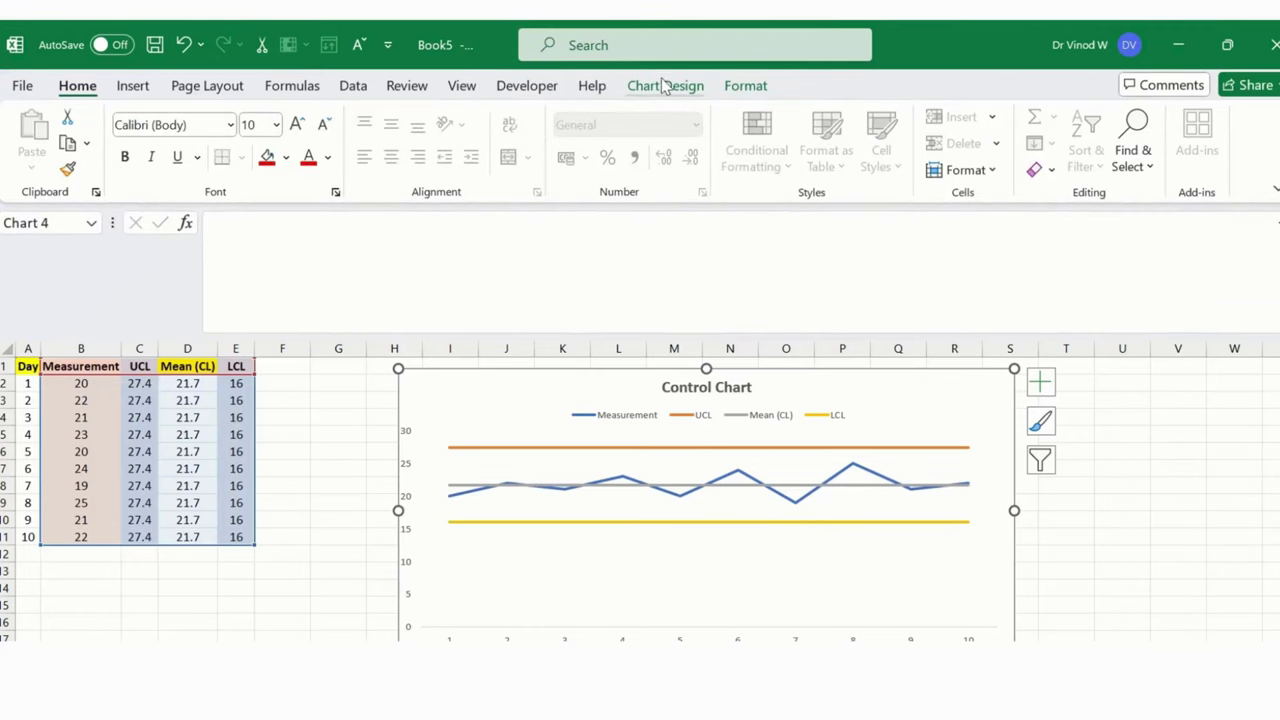
Step: Apply the green-led Colorful palette: green Measurement, blue UCL, gold Mean (CL), dark green LCL
left_click(664, 86)
left_click(160, 167)
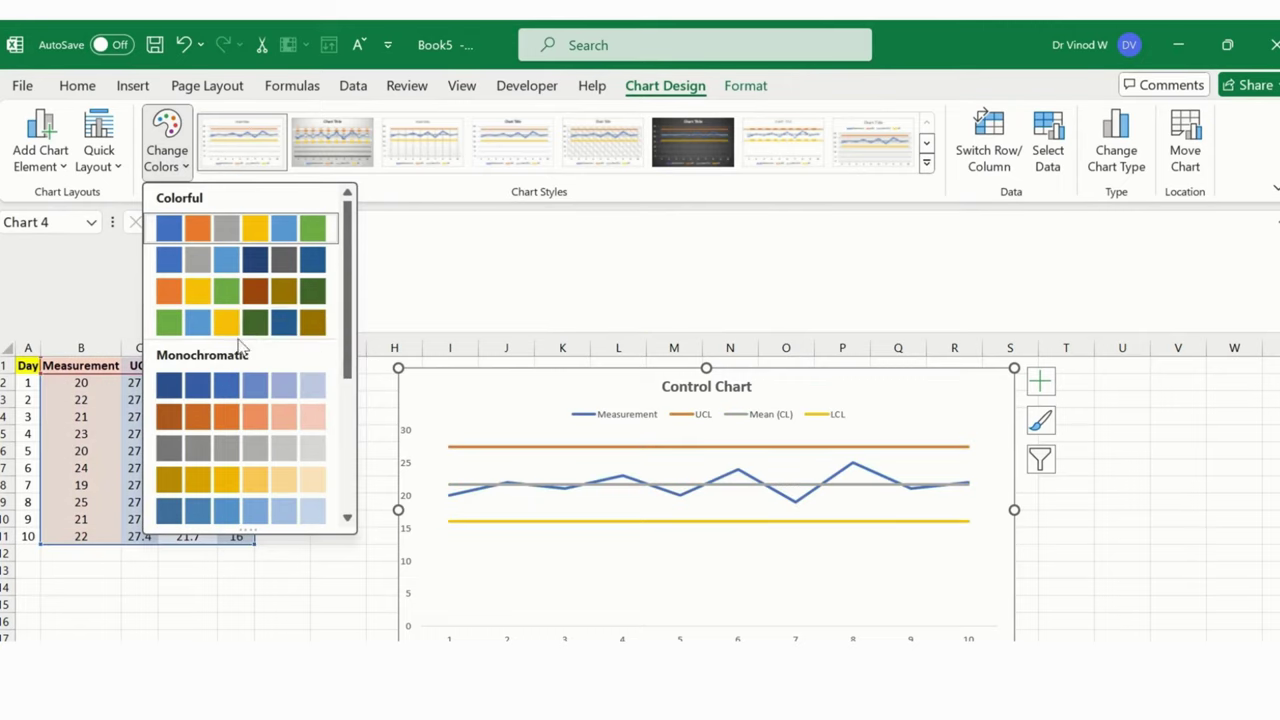
left_click(655, 90)
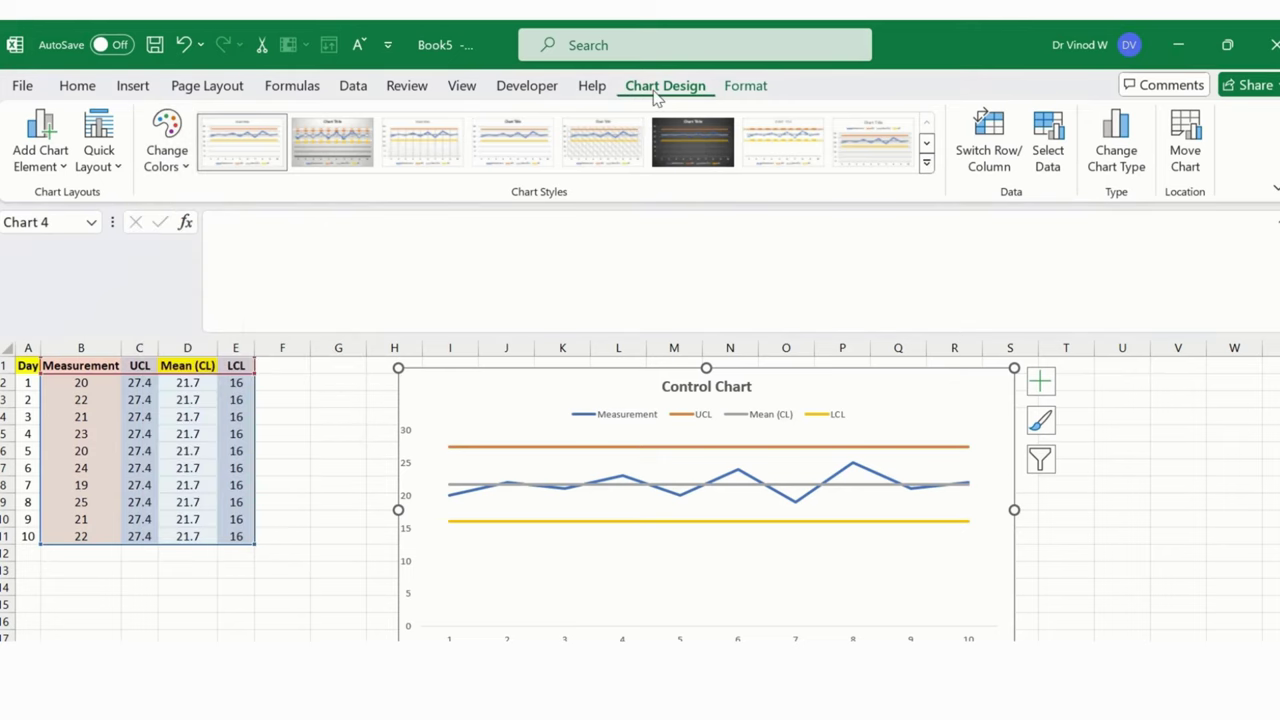
left_click(152, 164)
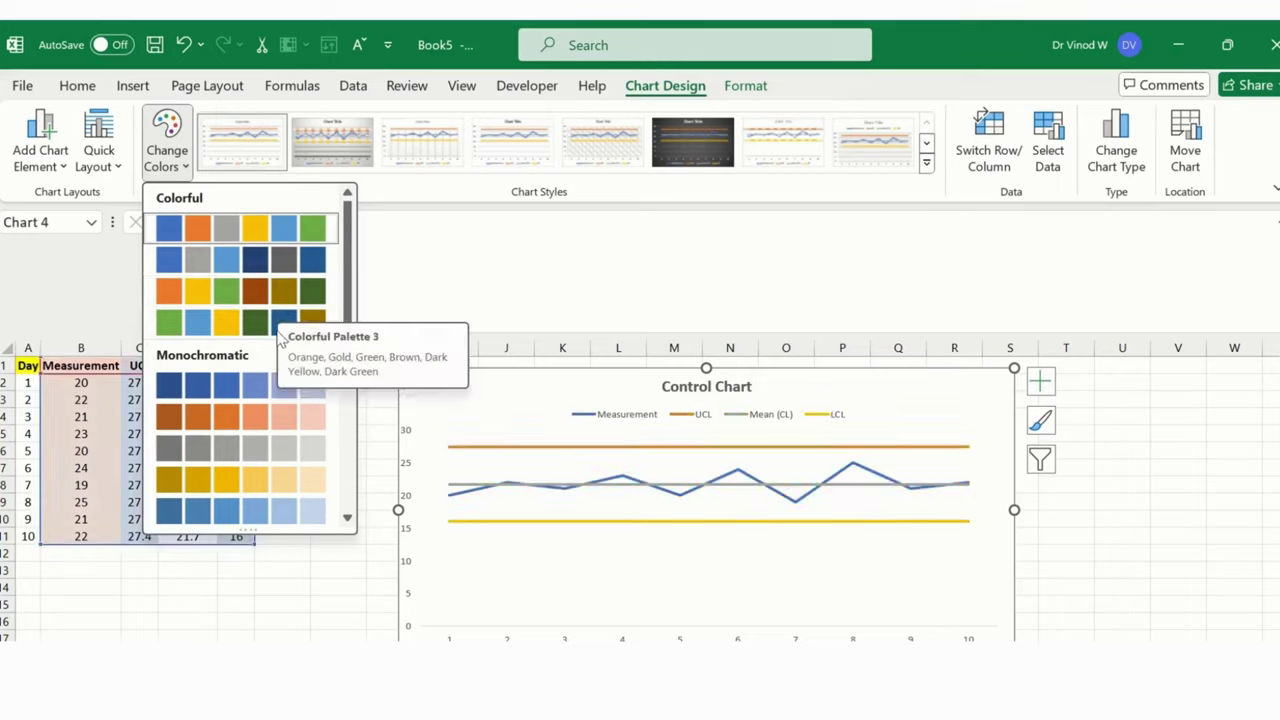
scroll(238, 431, "down", 5)
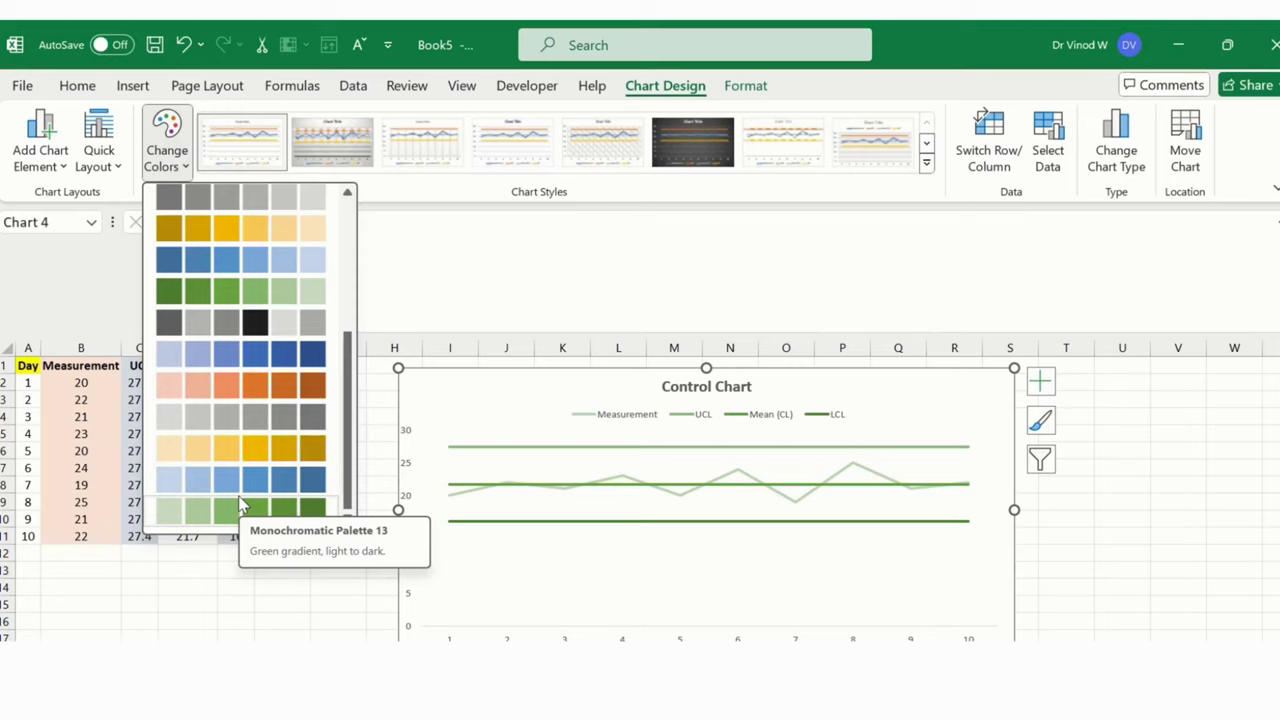
scroll(250, 390, "up", 5)
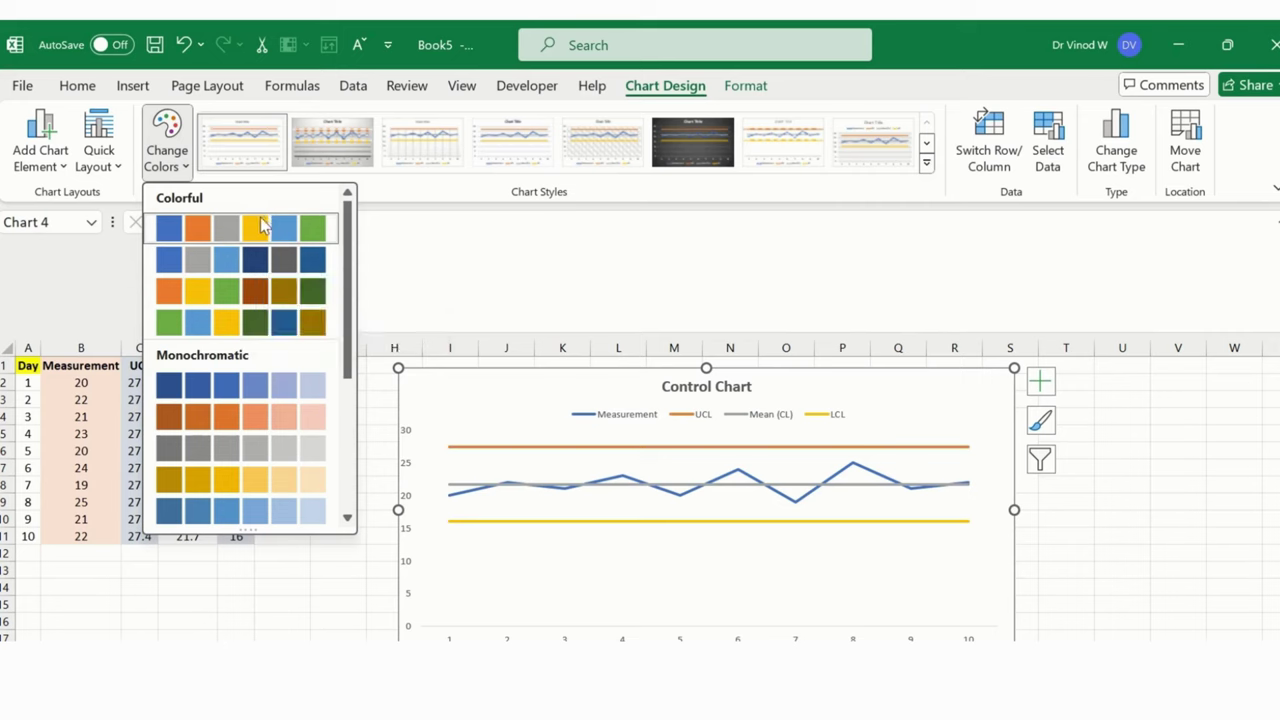
left_click(267, 322)
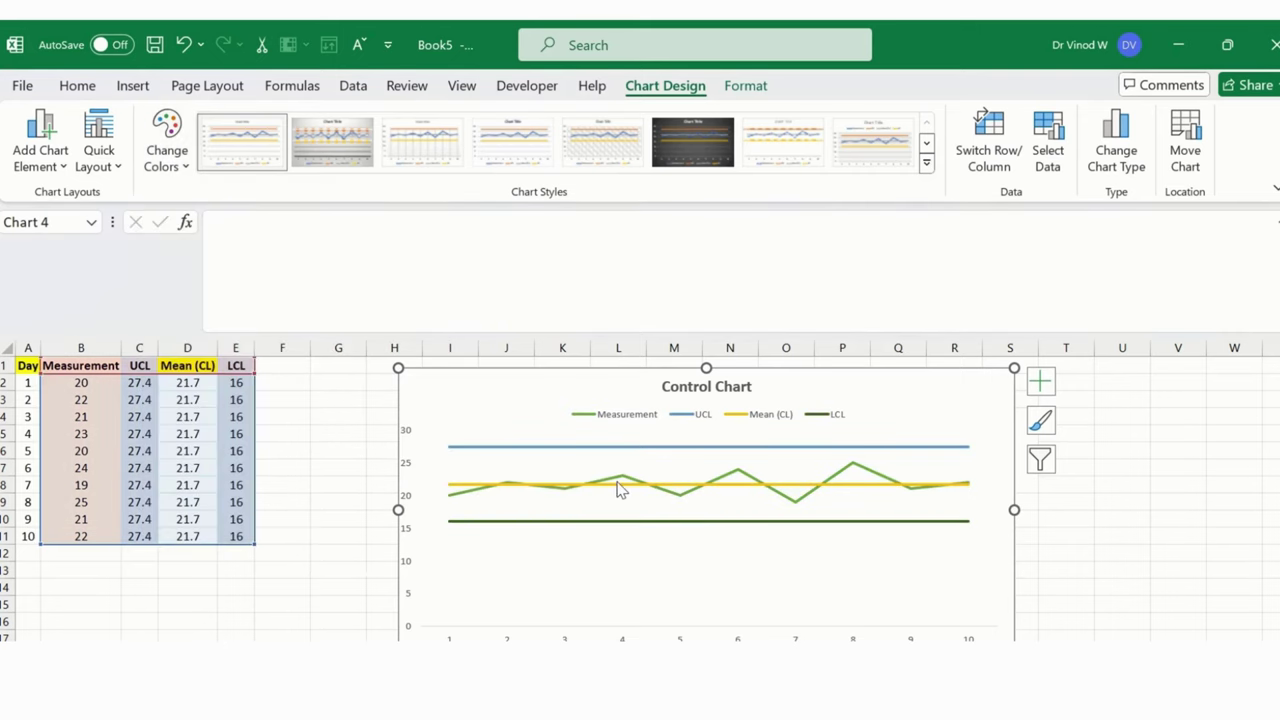
Step: Browse Add Chart Element and Quick Layout unchanged, then shift the chart slightly left toward the table
left_click(40, 140)
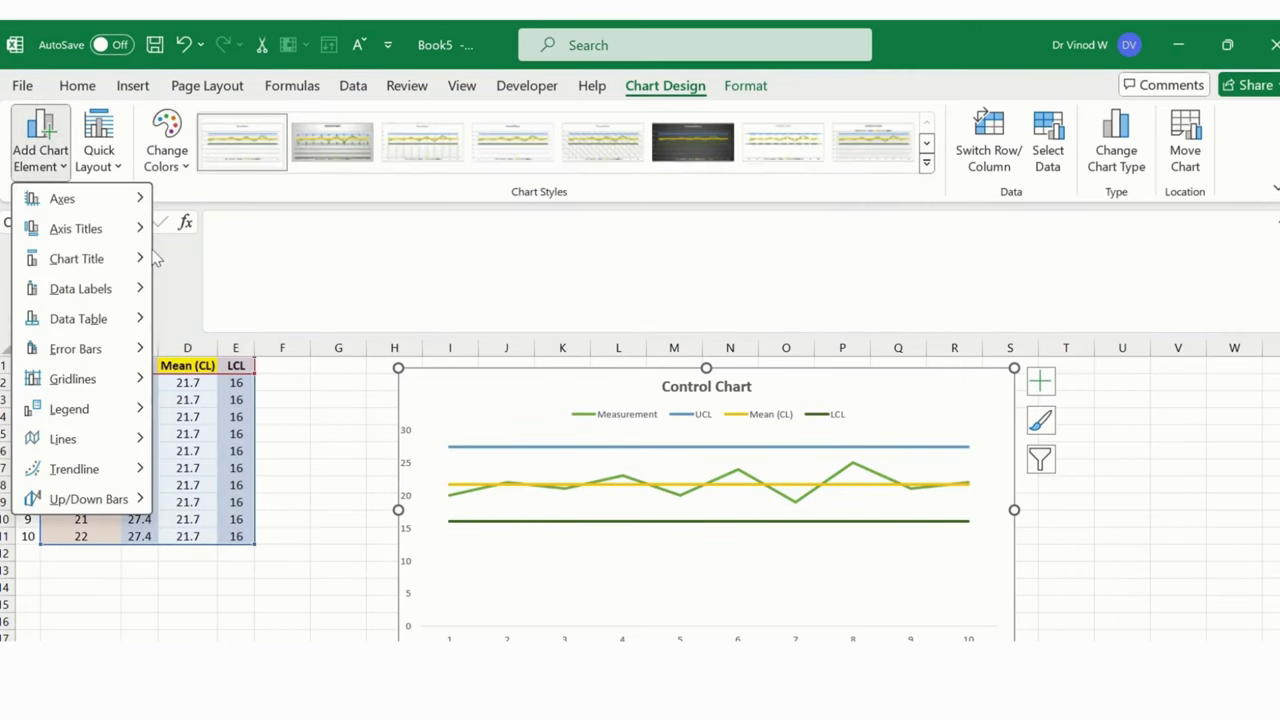
left_click(106, 166)
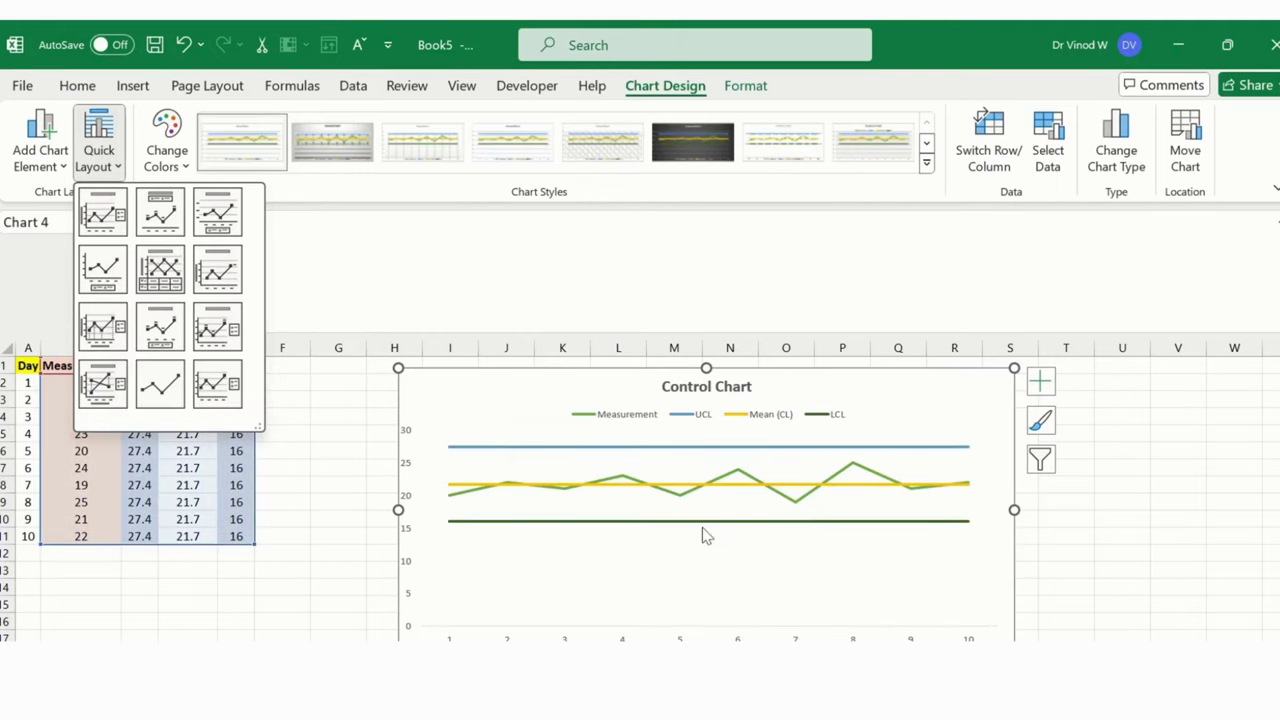
left_click(325, 455)
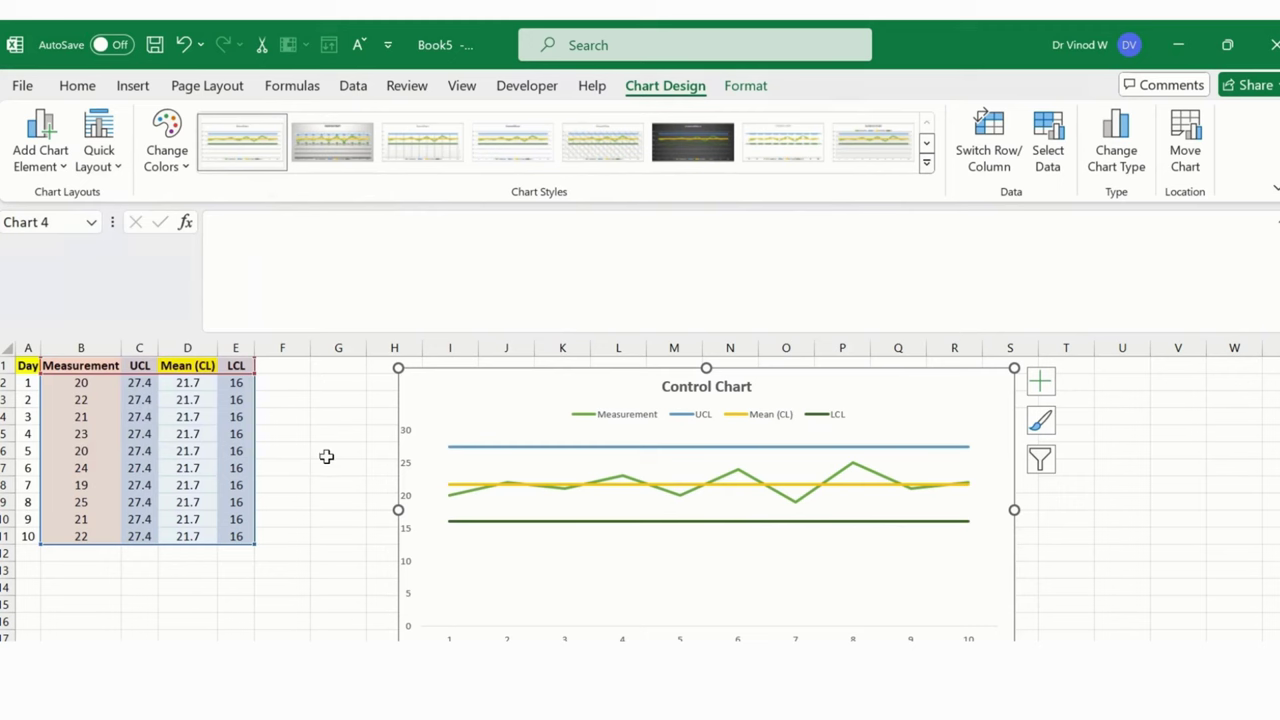
left_click(338, 468)
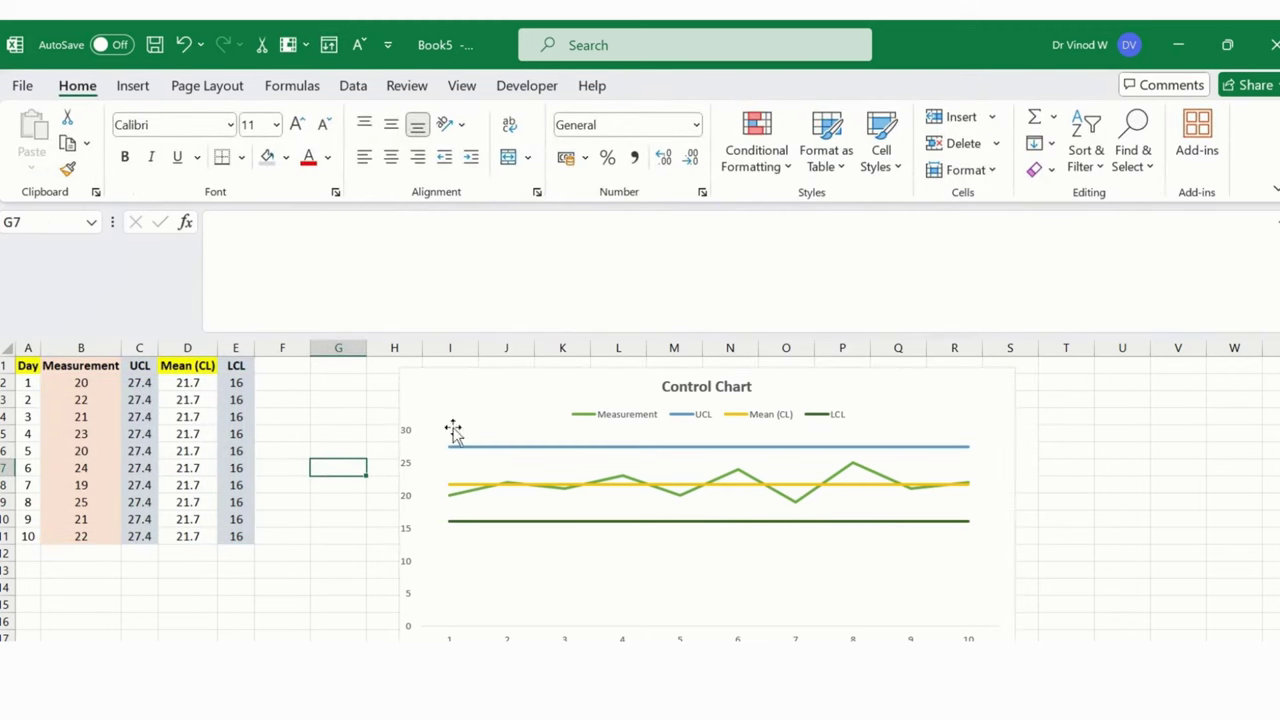
left_click_drag(463, 391, 432, 388)
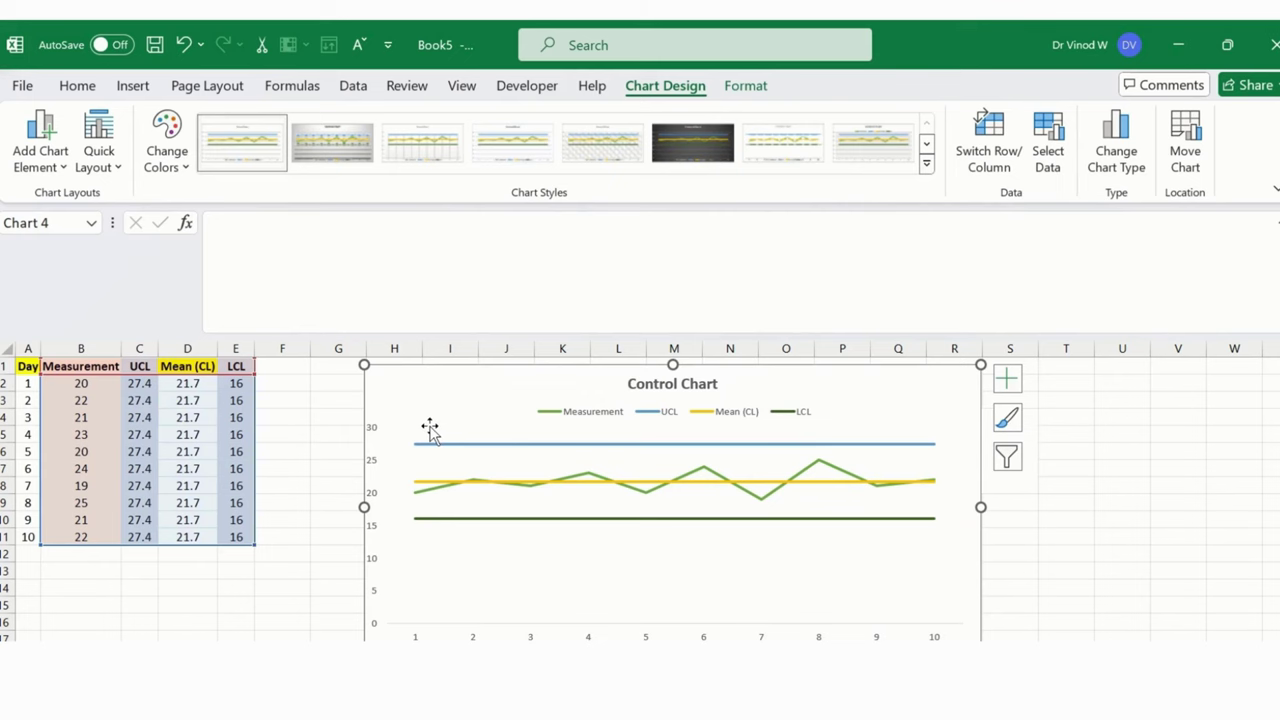
left_click(307, 552)
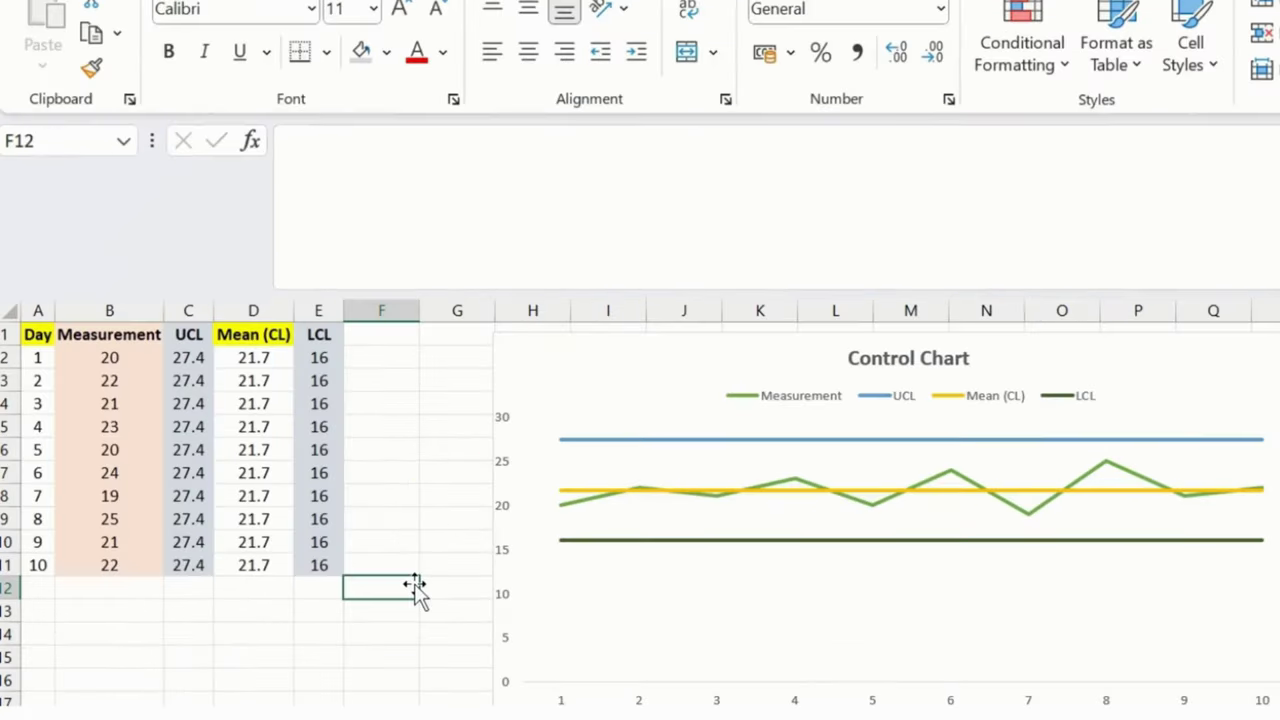